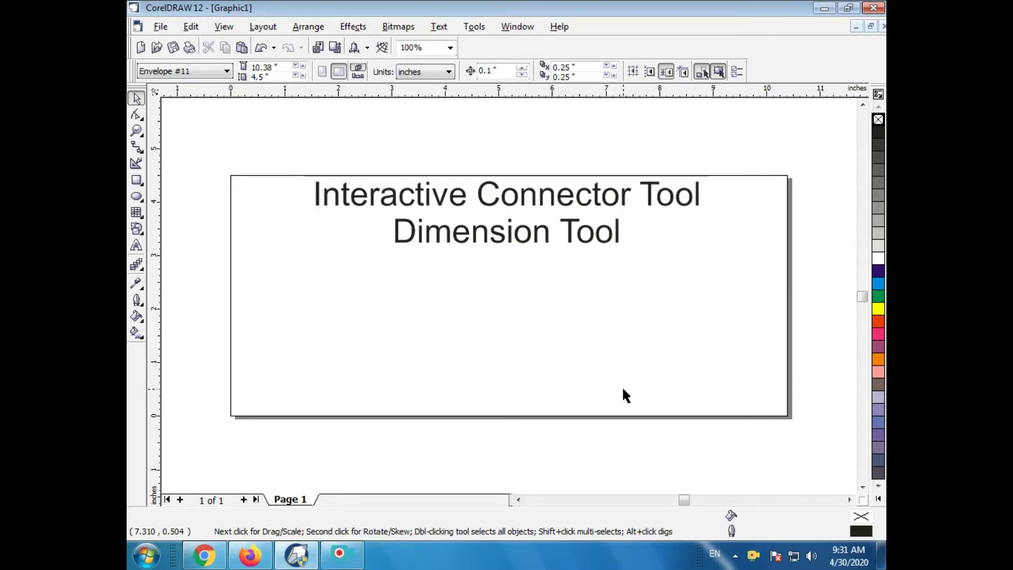
Move the "Interactive Connector Tool / Dimension Tool" text off the page, past its left edge.
drag(258, 156, 649, 264)
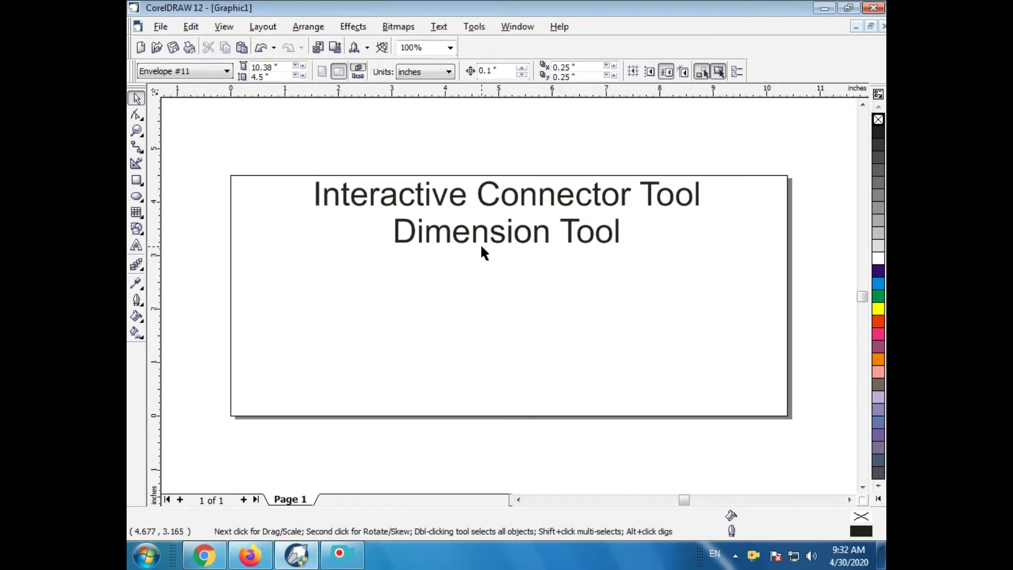
click(439, 243)
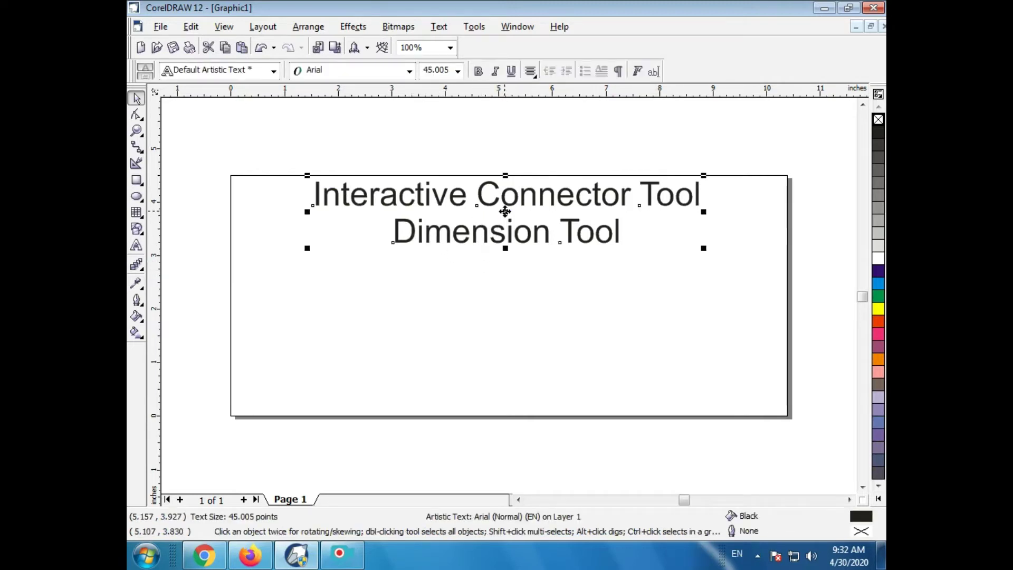
drag(505, 212, 368, 215)
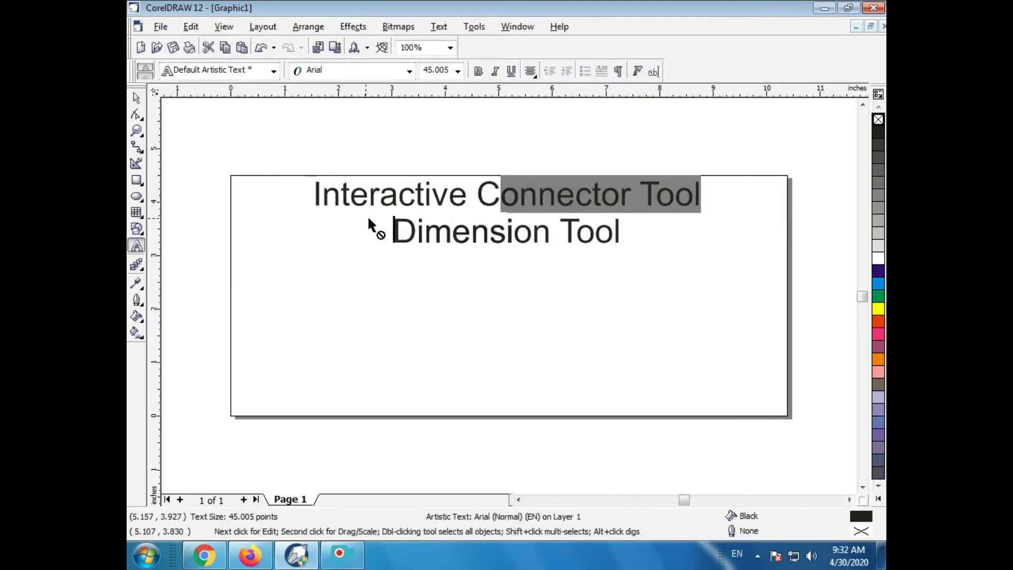
click(137, 98)
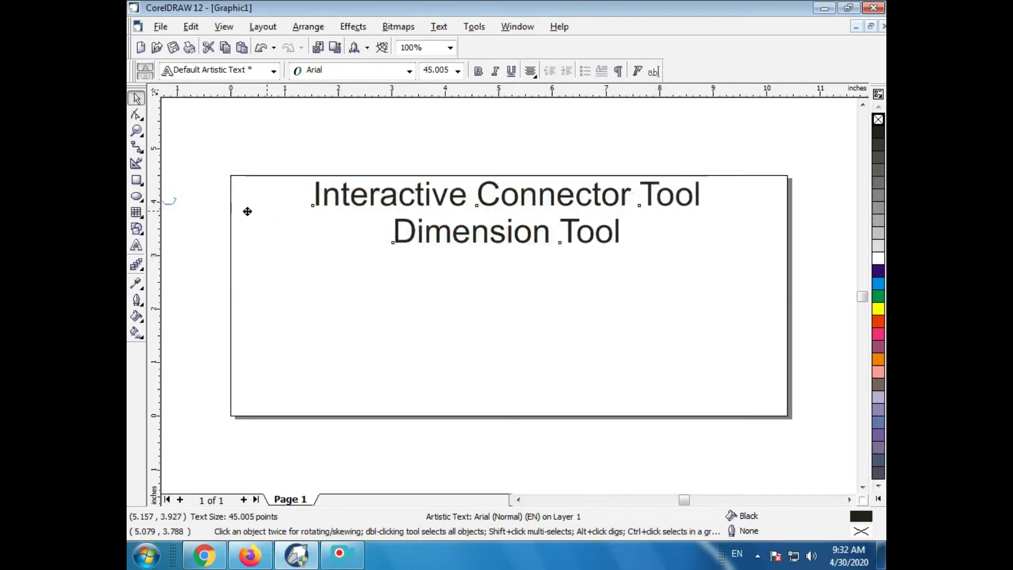
drag(506, 211, 170, 203)
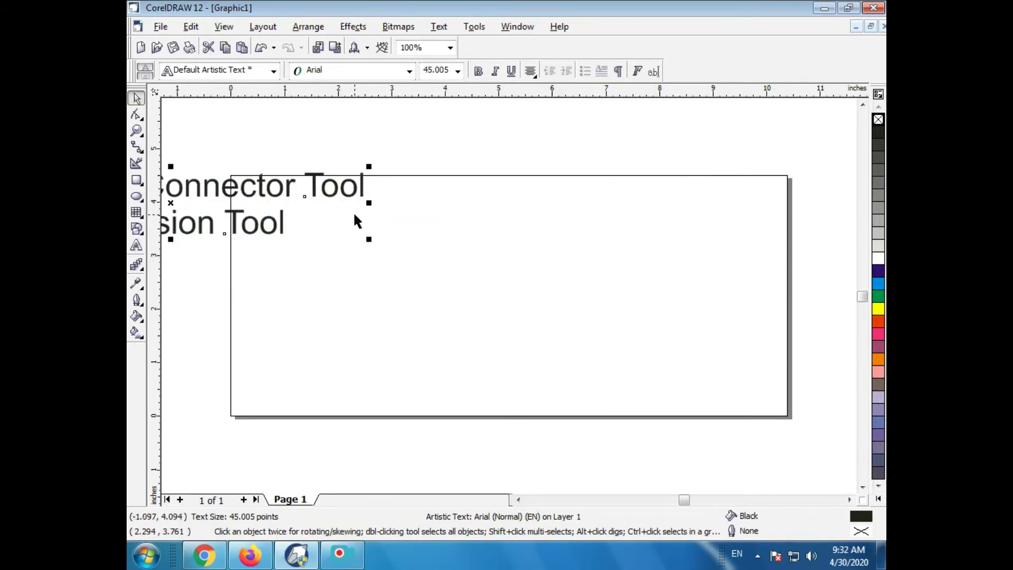
key(Left)
key(Left)
key(Left)
key(Left)
key(Left)
key(Left)
key(Left)
key(Left)
key(Left)
key(Left)
key(Left)
key(Left)
key(Left)
key(Left)
key(Left)
key(Left)
key(Left)
key(Left)
key(Left)
key(Left)
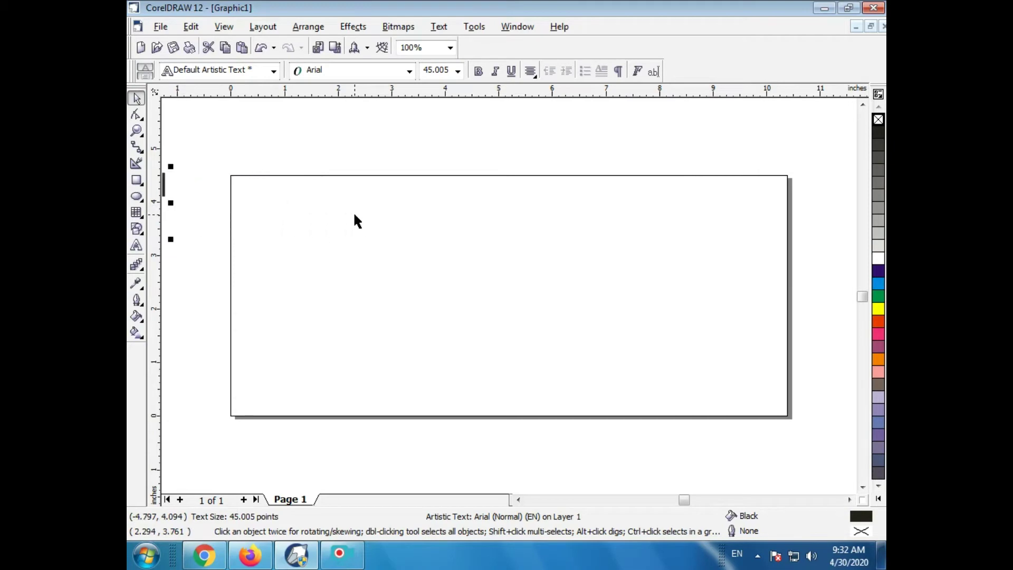
Select the Interactive Connector tool from the curve tools, leaving its tool options unchanged.
double_click(136, 147)
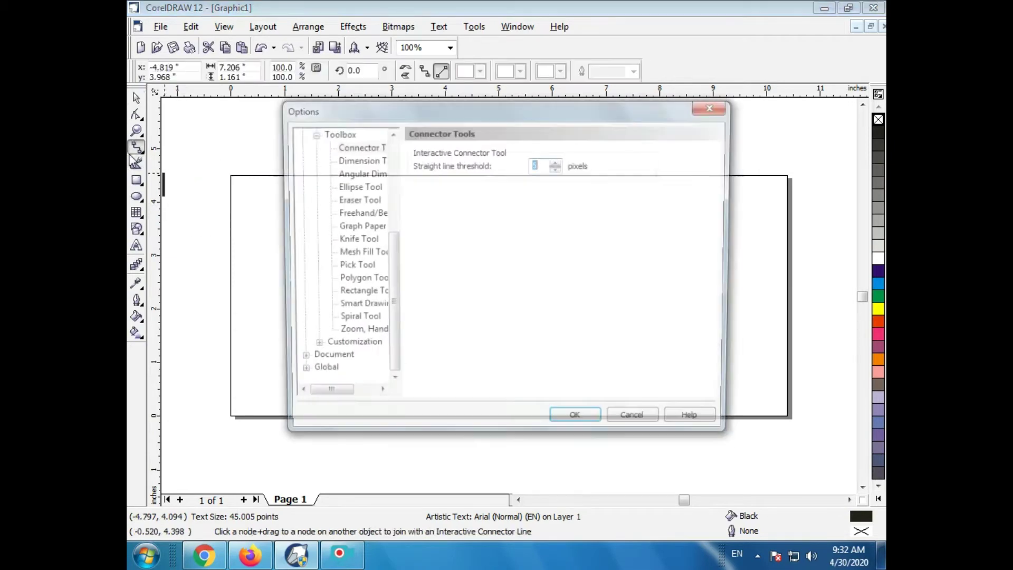
click(714, 107)
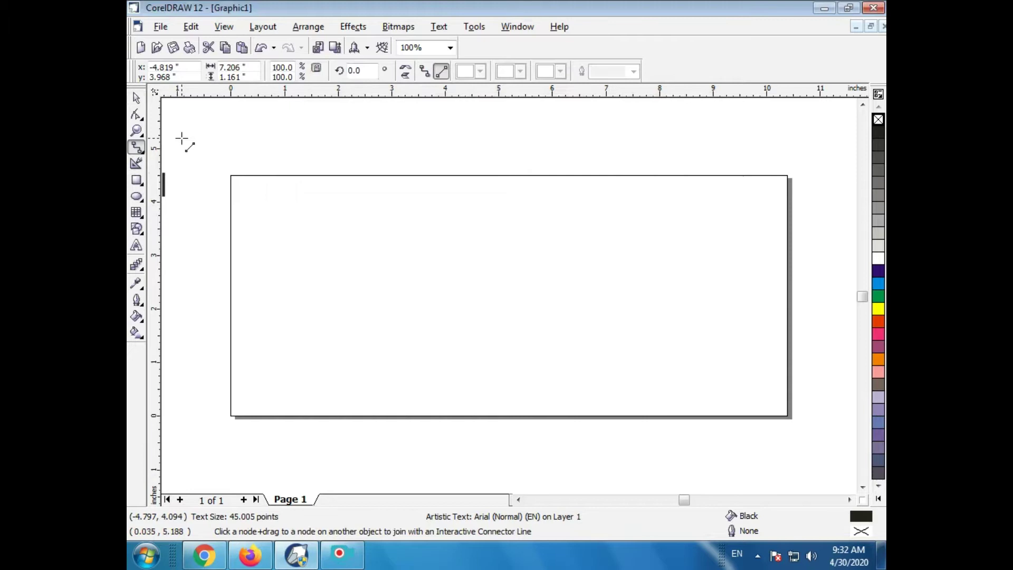
click(137, 149)
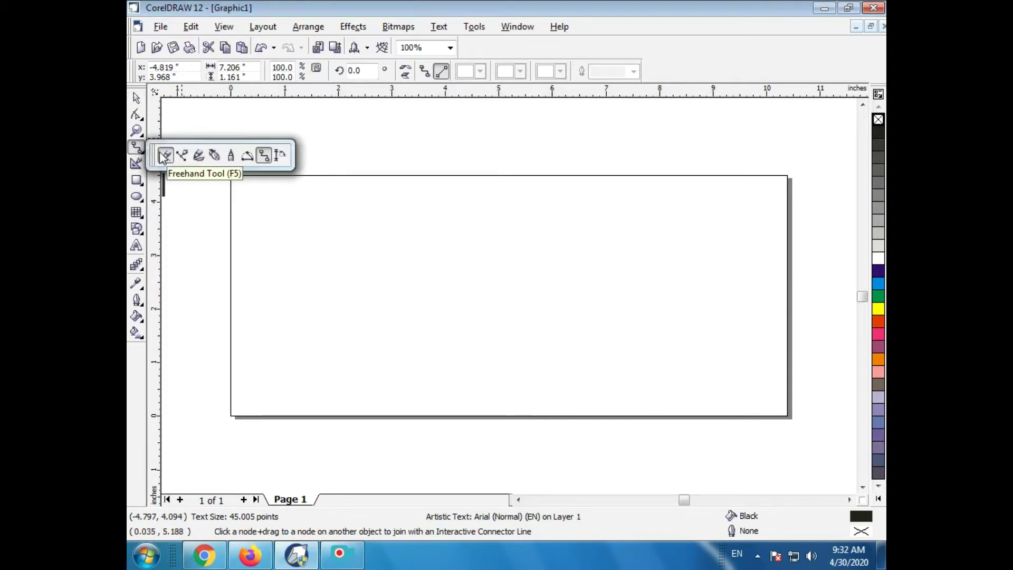
click(269, 160)
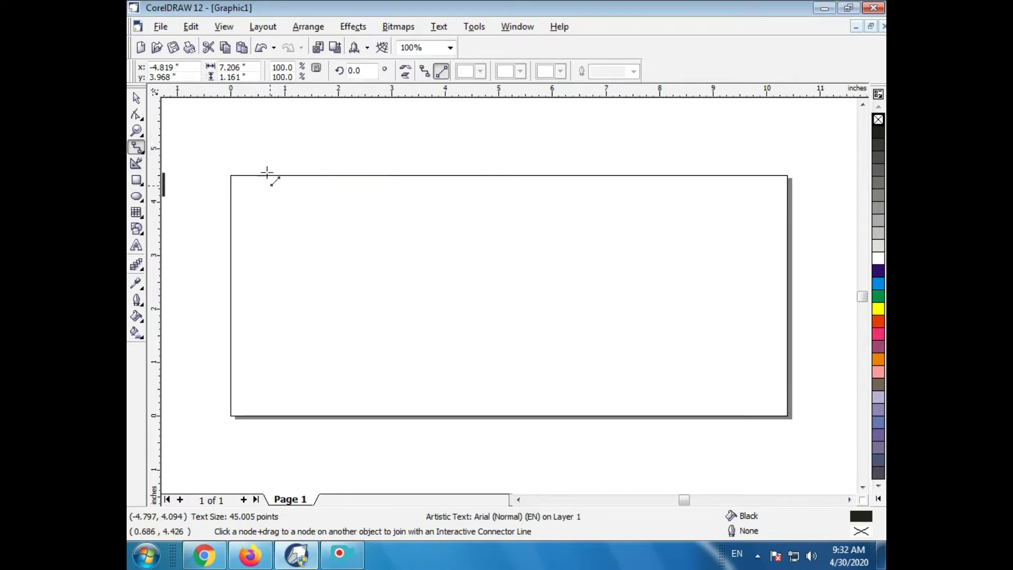
Draw a rectangle about 3.83 by 0.55 inches near the top centre of the page.
click(136, 180)
drag(419, 186, 623, 206)
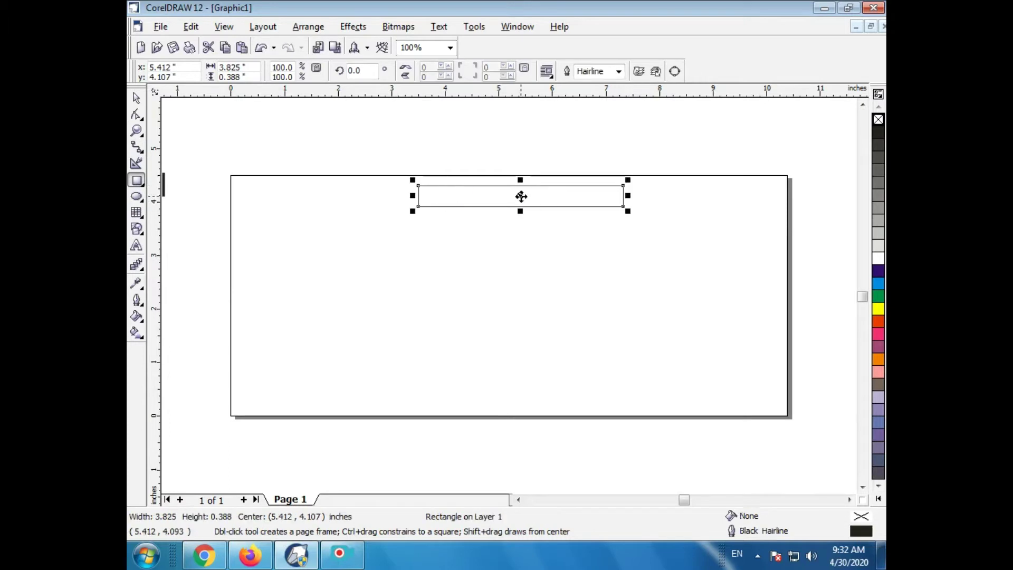
drag(507, 196, 507, 219)
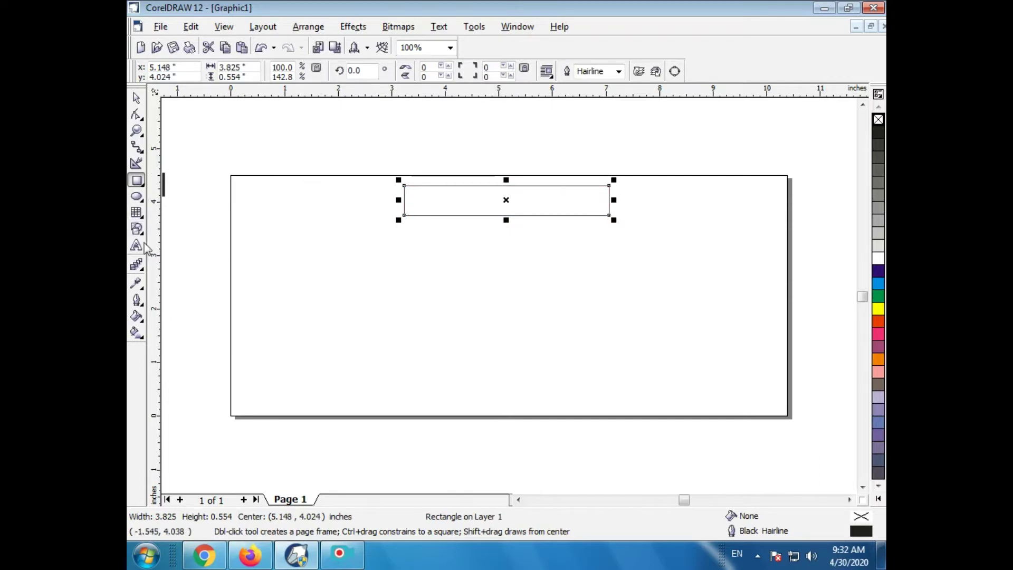
Move the rectangle to the page's upper left and place copies of it at the upper right and top centre.
drag(505, 199, 346, 239)
right_click(345, 239)
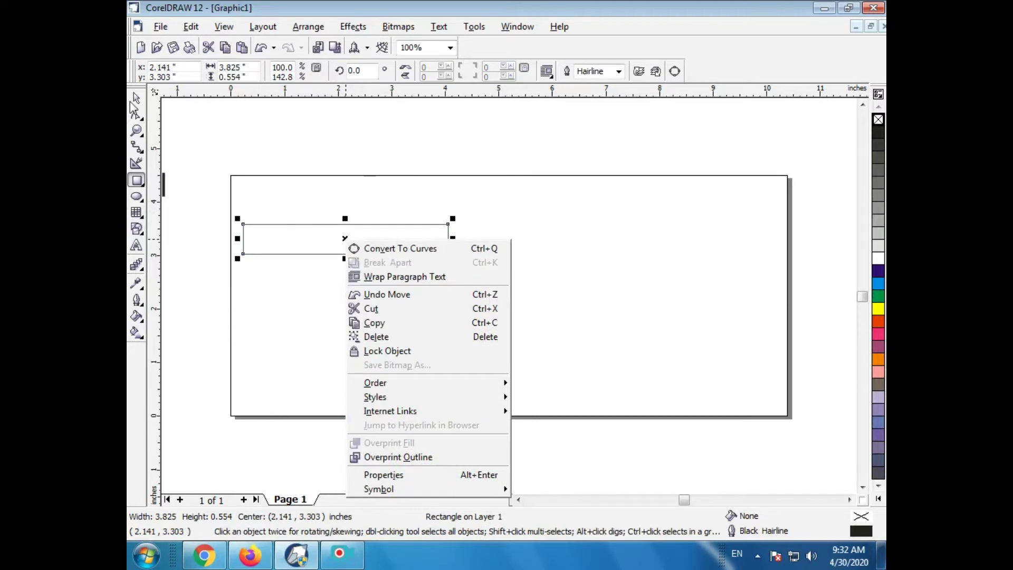
click(308, 224)
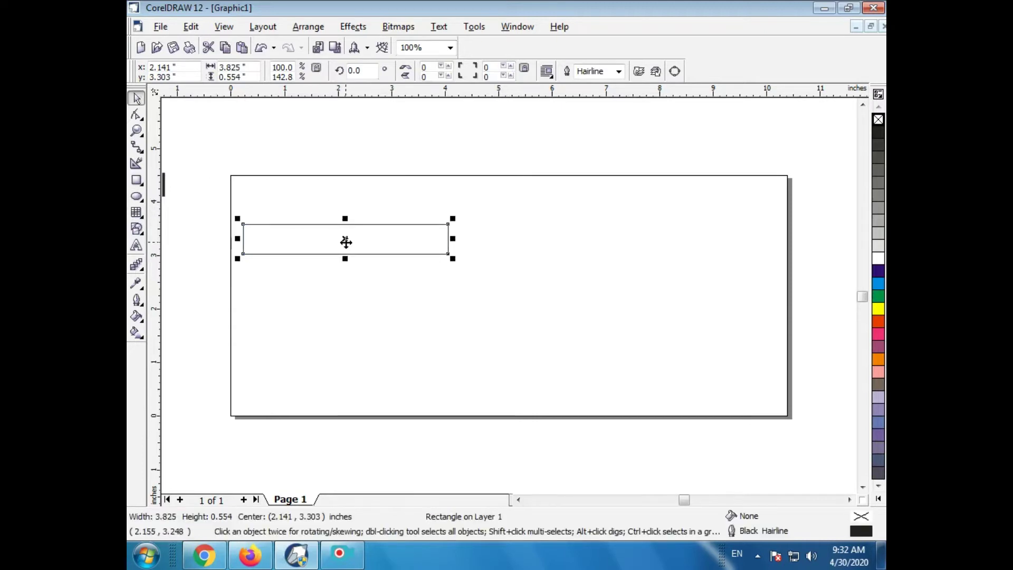
drag(345, 241, 630, 240)
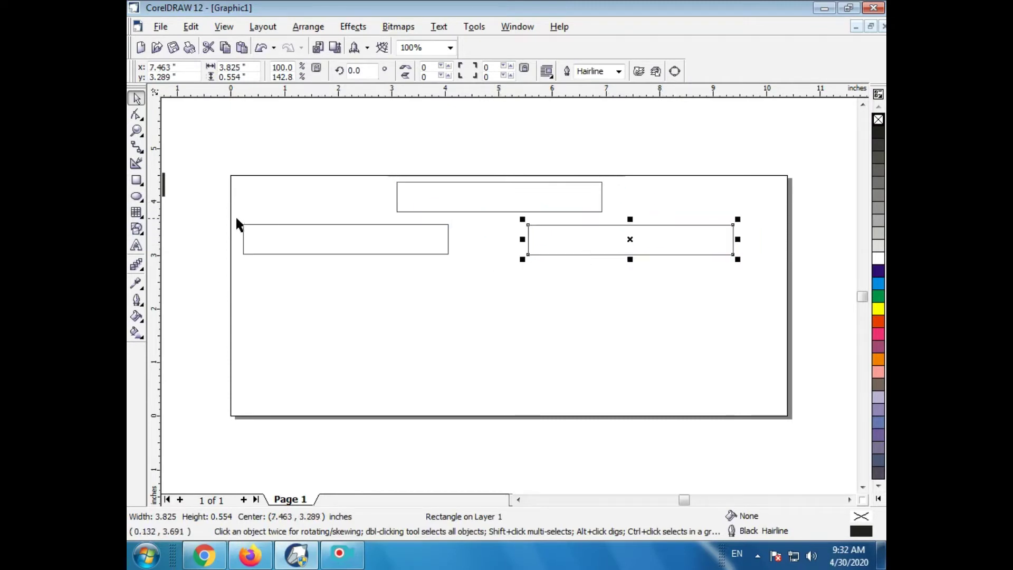
Place three copies of the upper-left rectangle in a column beneath it.
drag(253, 224, 512, 266)
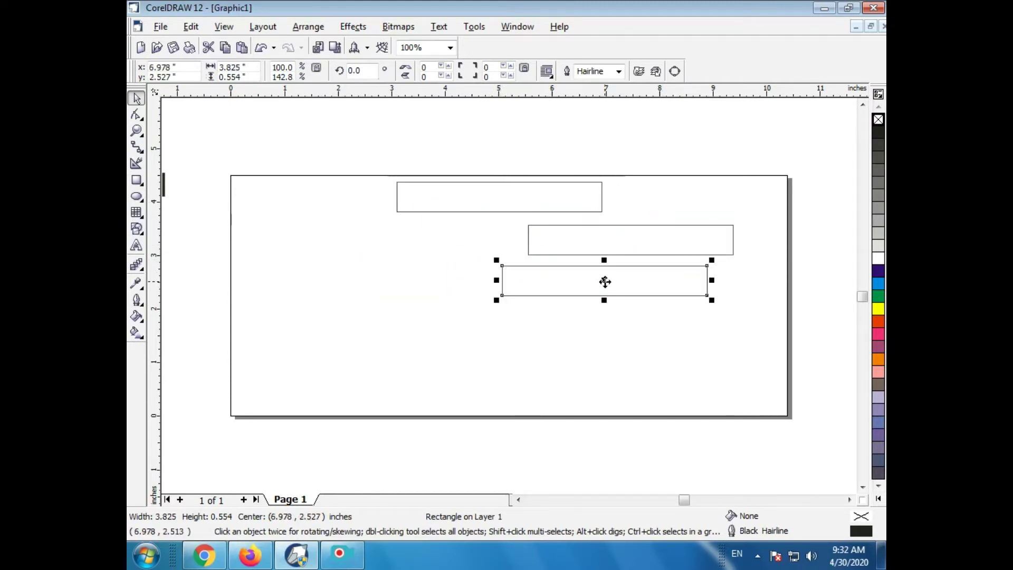
key(ctrl+z)
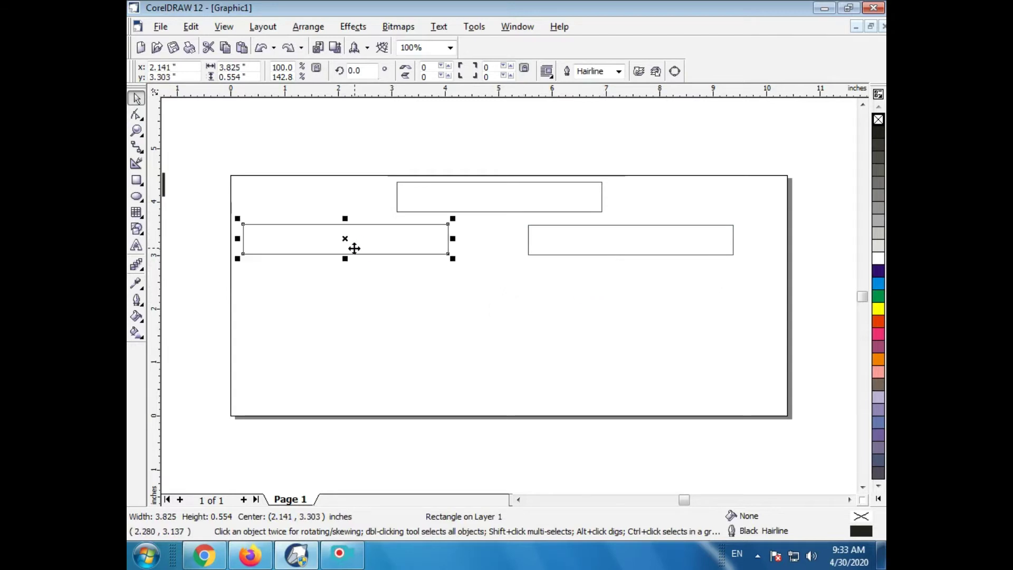
drag(339, 242, 344, 368)
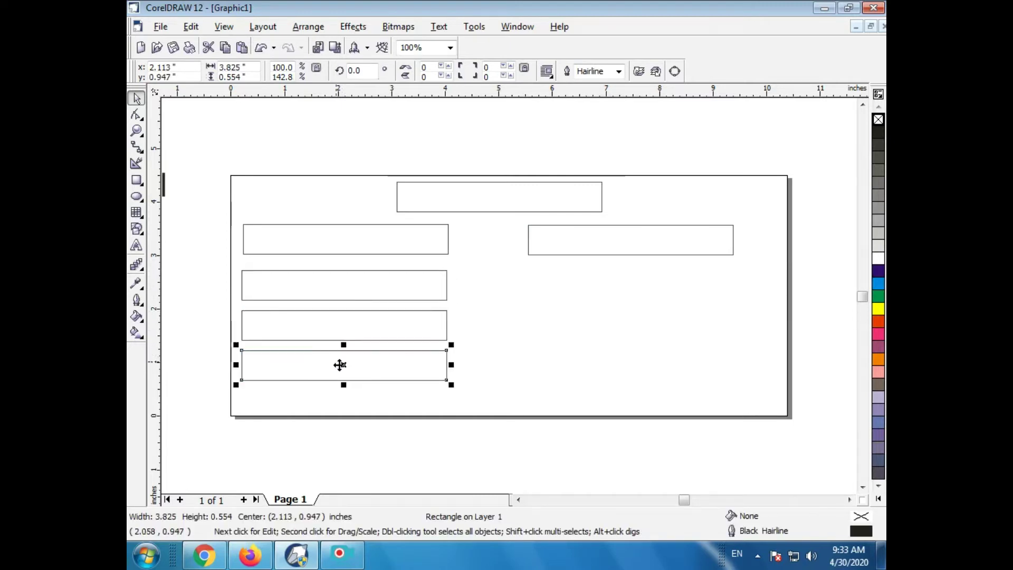
Duplicate the lower rectangles of the left column so they form a matching column beneath the upper-right rectangle.
drag(226, 214, 324, 379)
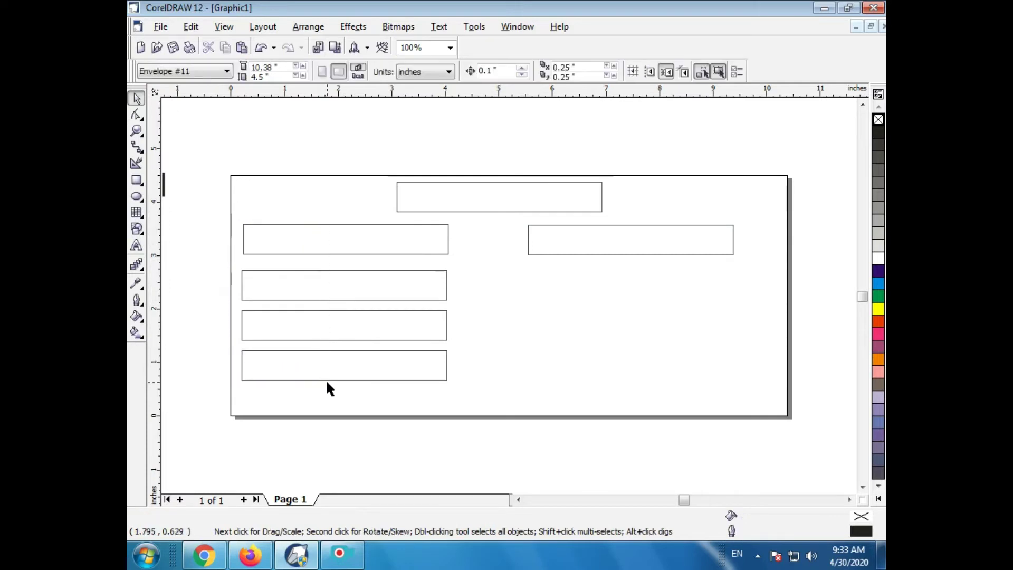
click(307, 350)
shift+click(312, 311)
shift+click(319, 271)
shift+click(327, 253)
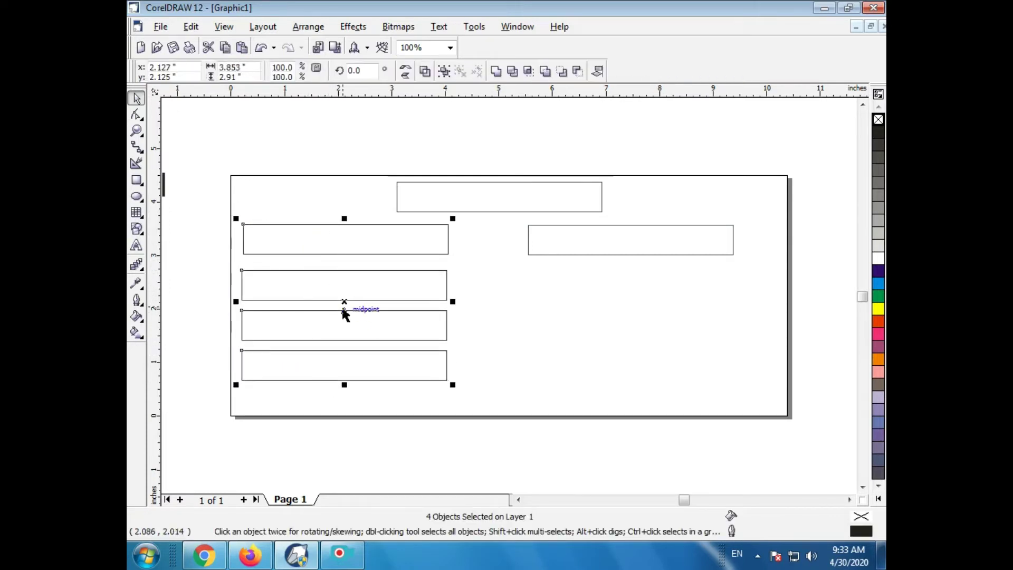
drag(343, 308, 628, 303)
click(508, 282)
click(529, 253)
click(494, 285)
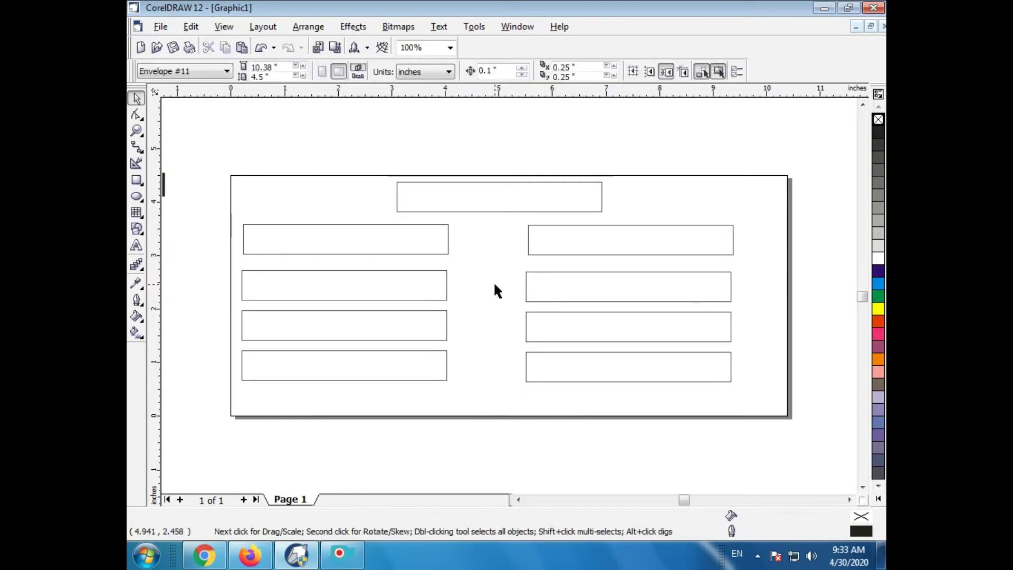
Delete the third rectangle from the top in both the left and right columns.
key(ctrl+s)
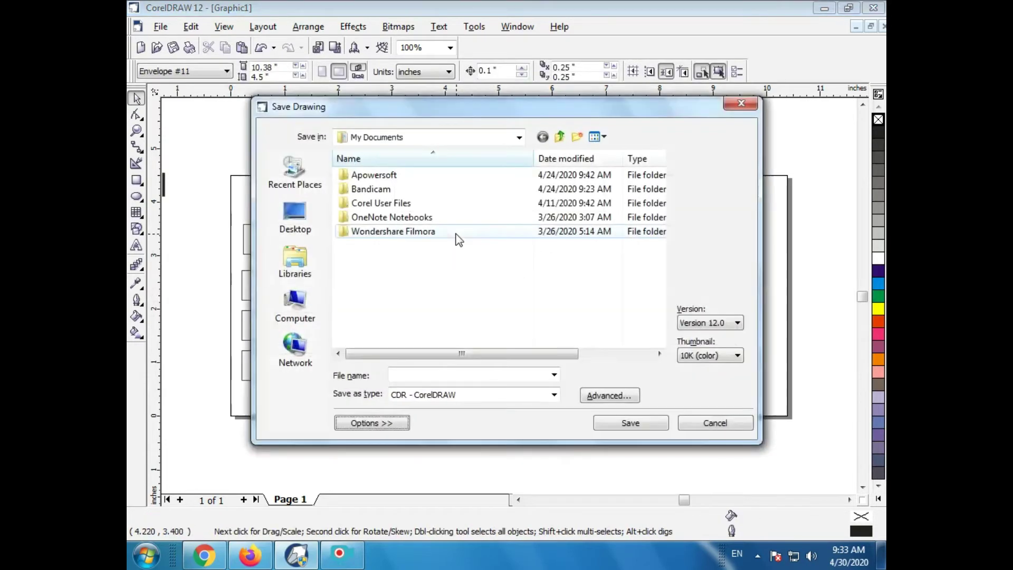
click(710, 421)
click(385, 340)
key(Delete)
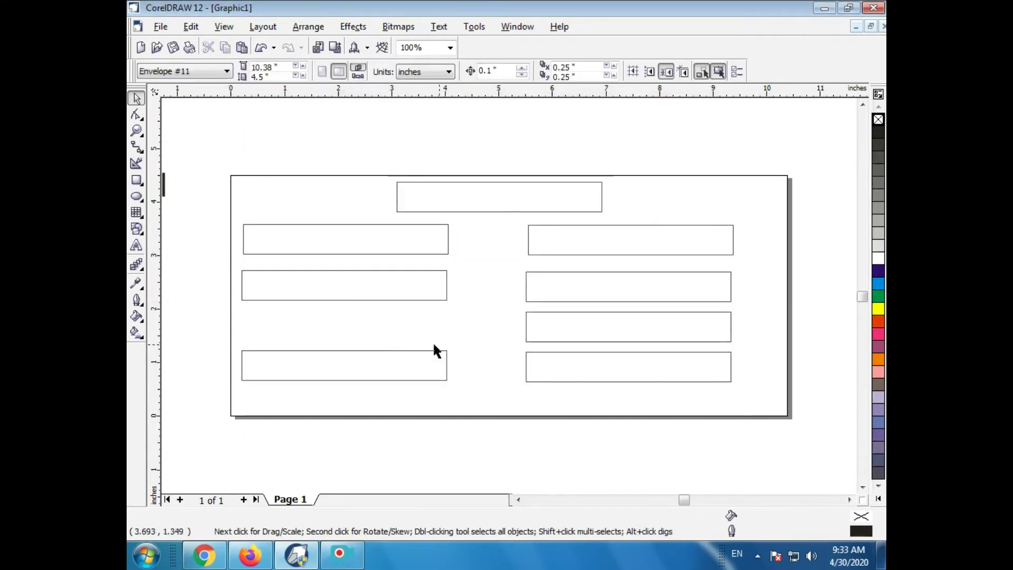
click(560, 301)
key(Delete)
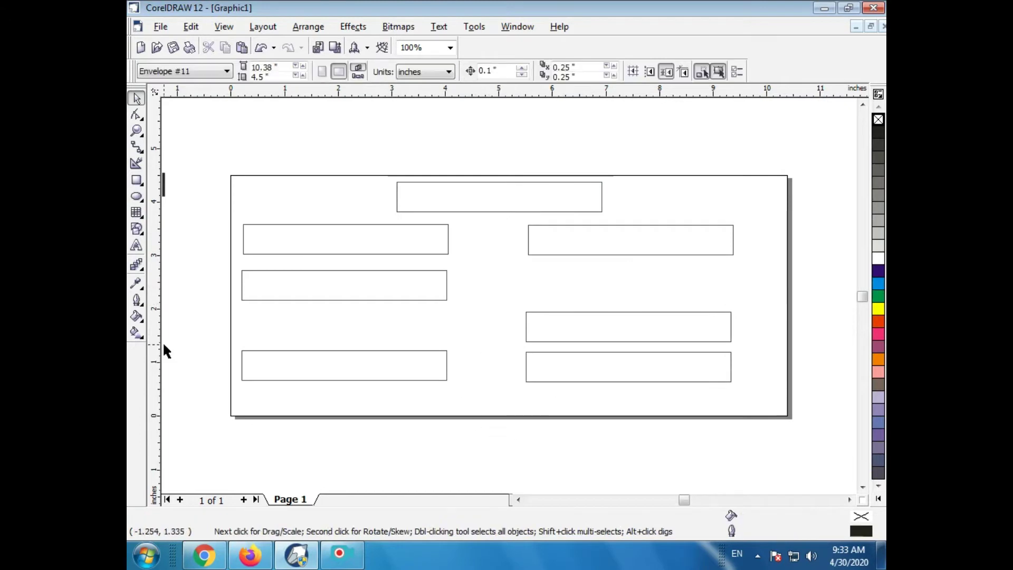
key(ctrl+z)
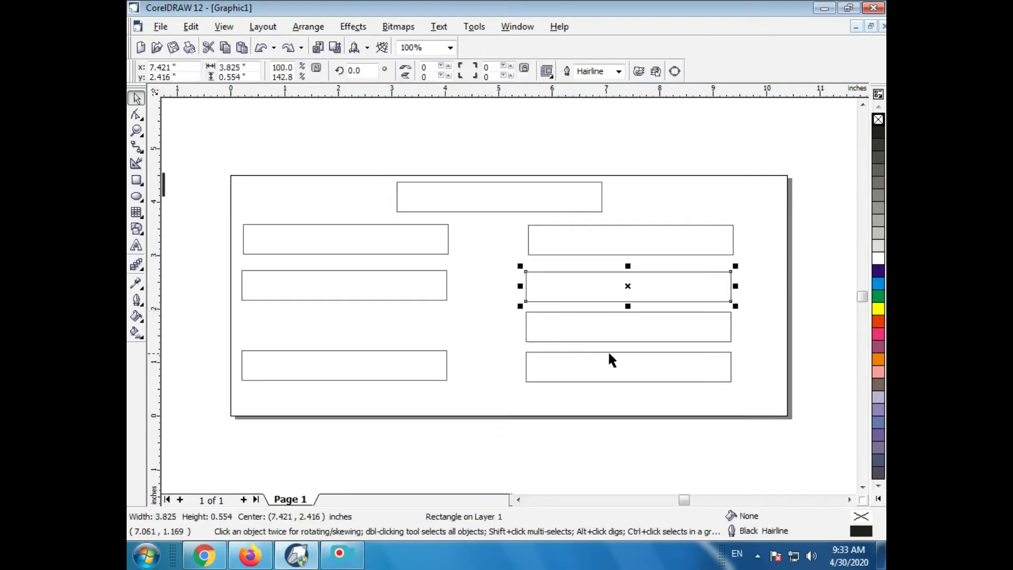
click(552, 317)
key(Delete)
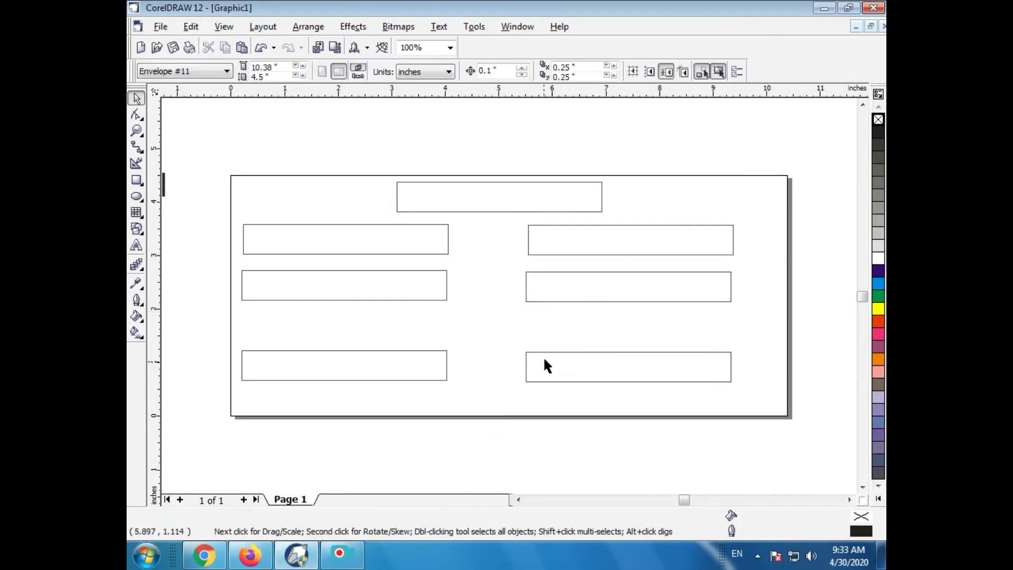
Add the artistic text "CEO" in 24 pt Arial inside the top centre rectangle.
click(442, 210)
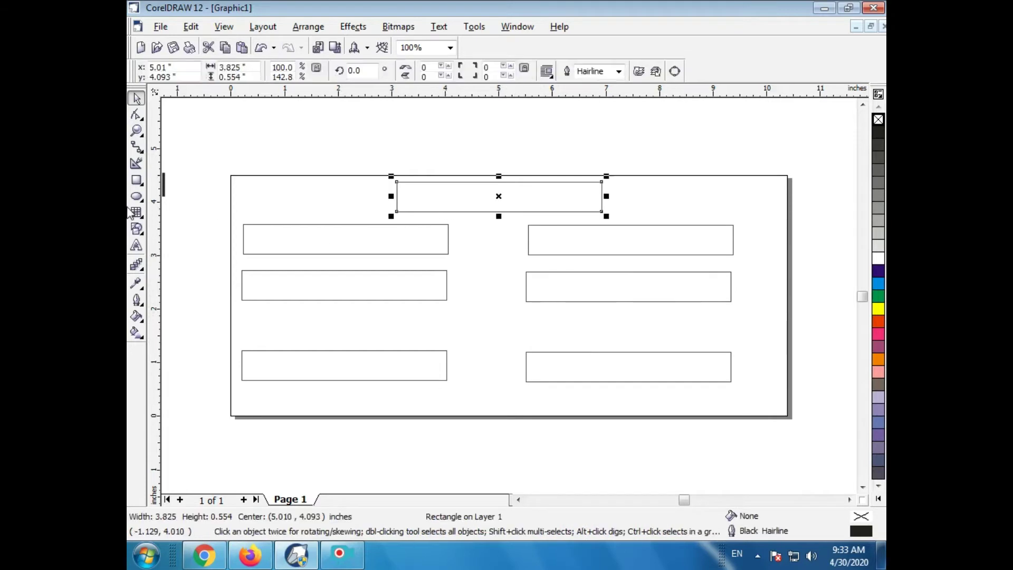
click(136, 246)
click(423, 196)
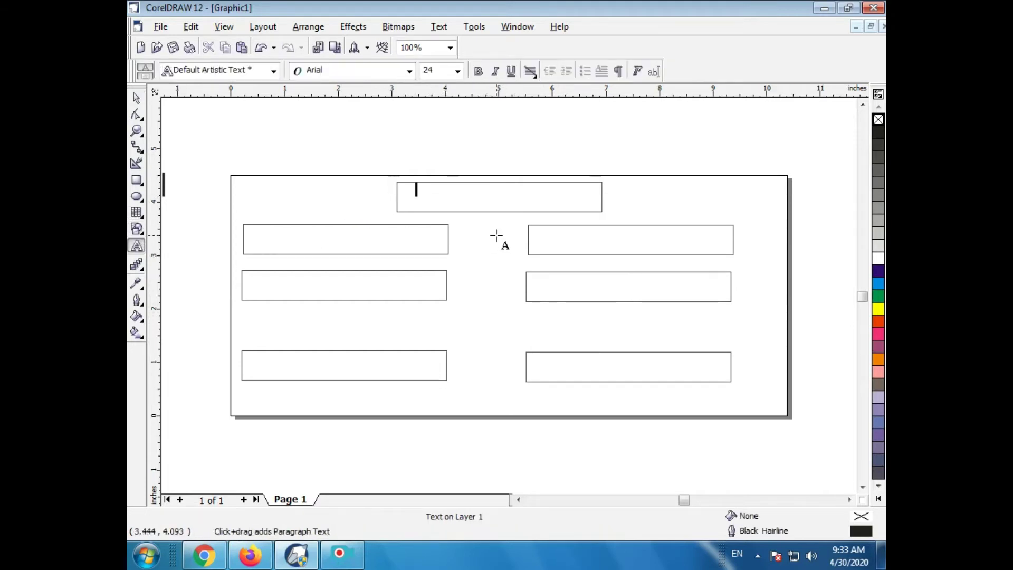
text(CEO)
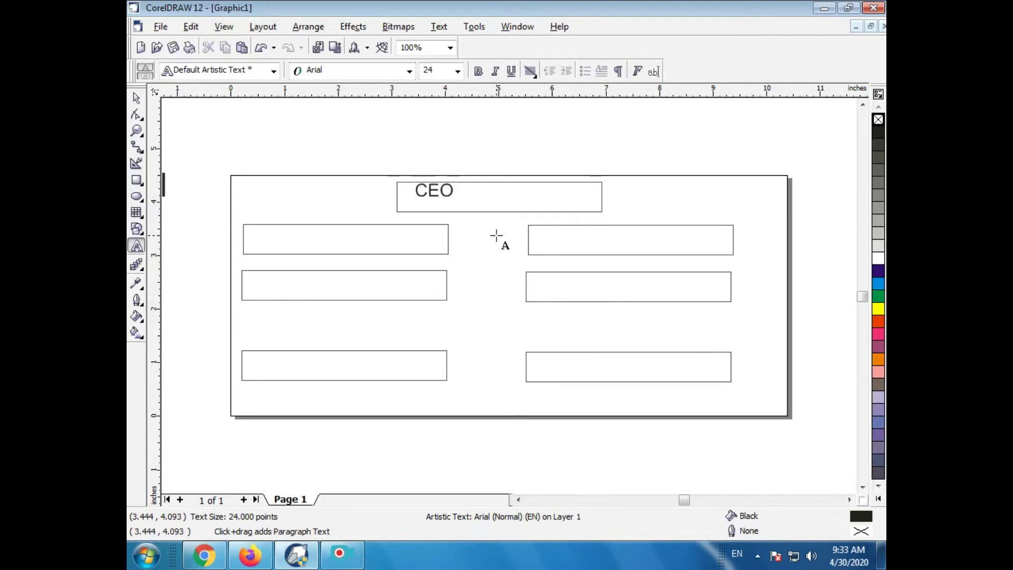
click(136, 98)
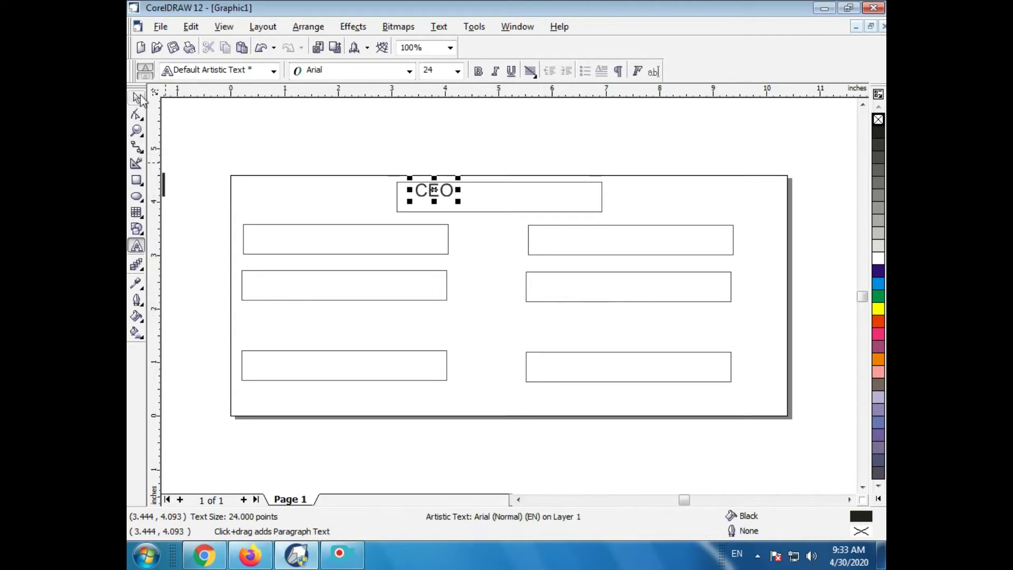
Enlarge the CEO text to about 30 pt, centre it in its rectangle and copy it into the left column's top rectangle.
click(435, 191)
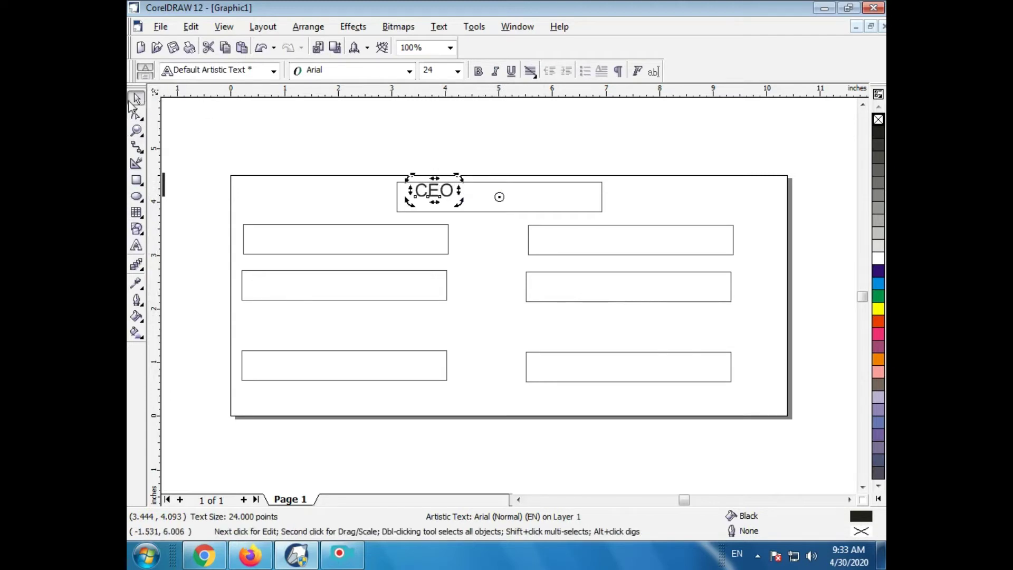
drag(435, 191, 334, 238)
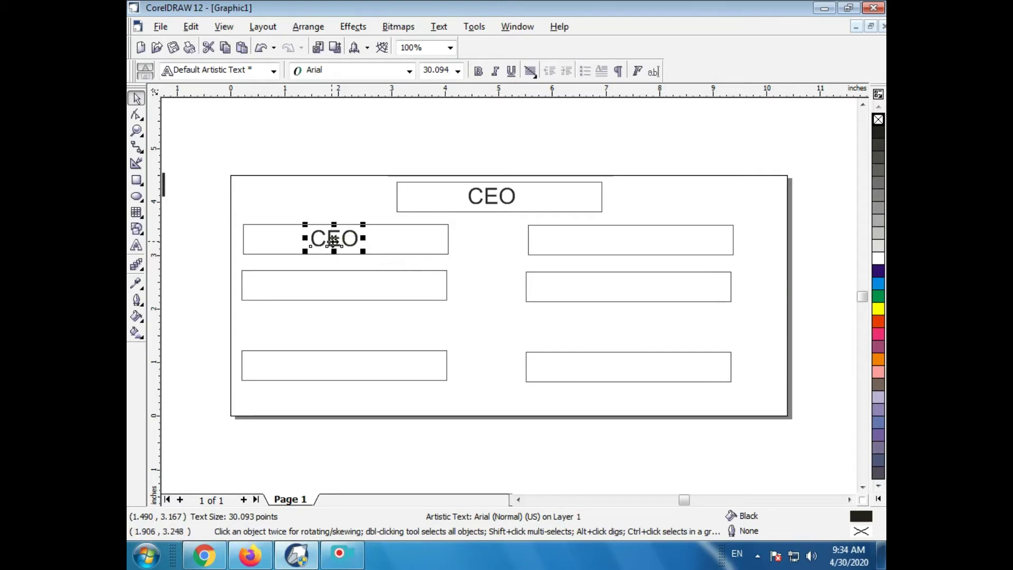
double_click(333, 239)
drag(333, 239, 378, 235)
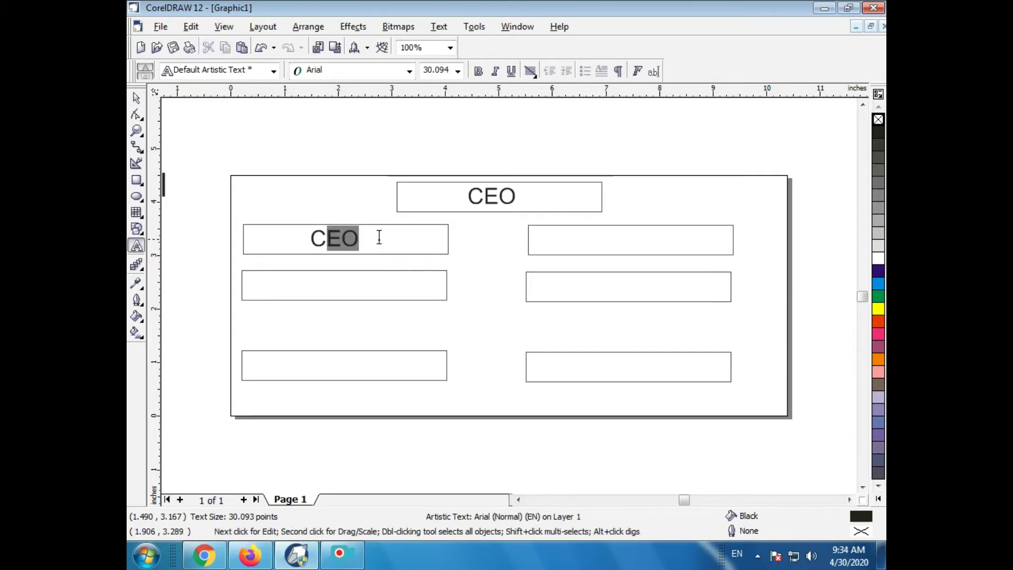
click(137, 99)
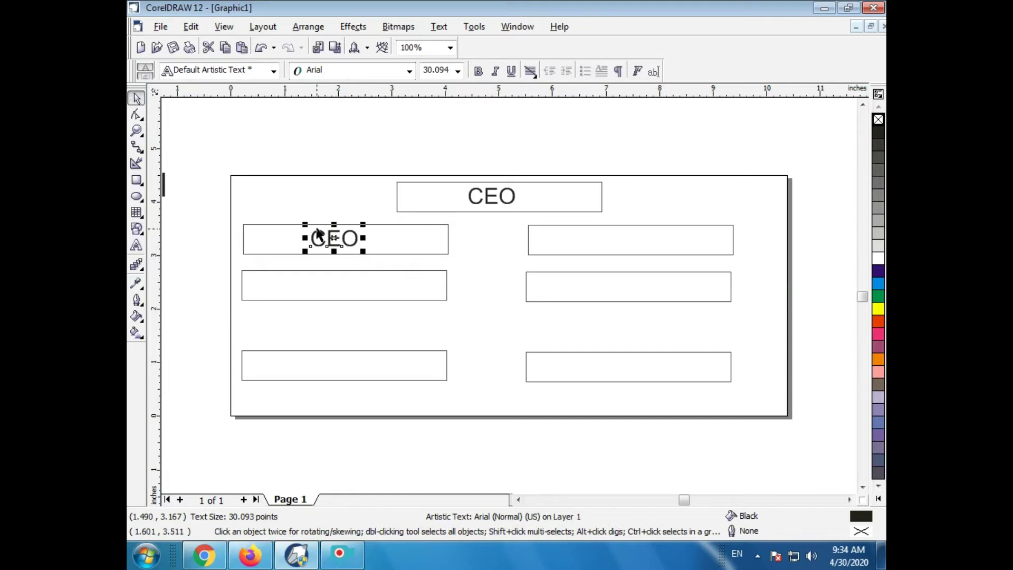
Copy the CEO text into the remaining empty rectangles of the left and right columns.
drag(333, 238, 629, 240)
right_click(628, 241)
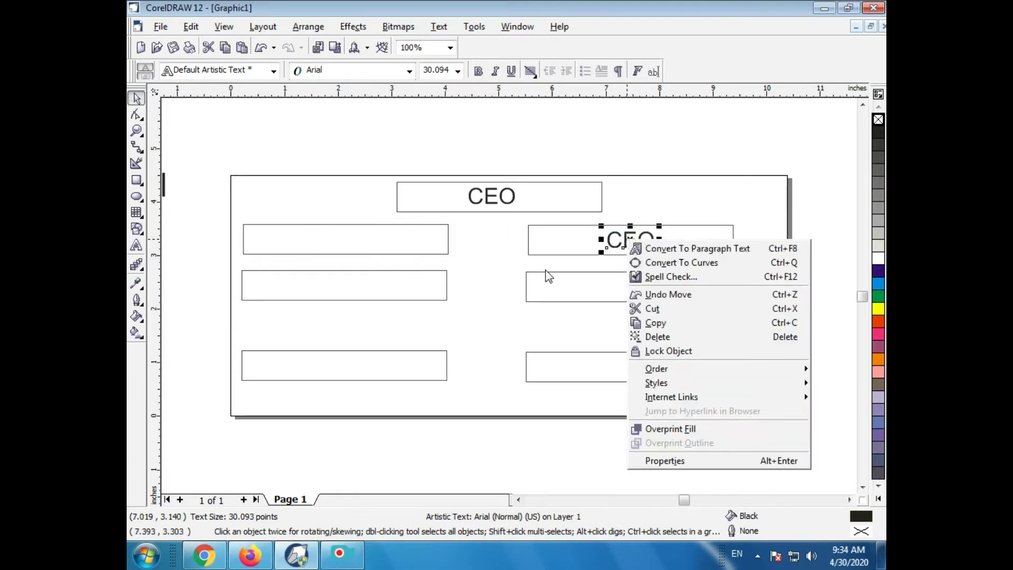
click(604, 275)
drag(414, 239, 344, 365)
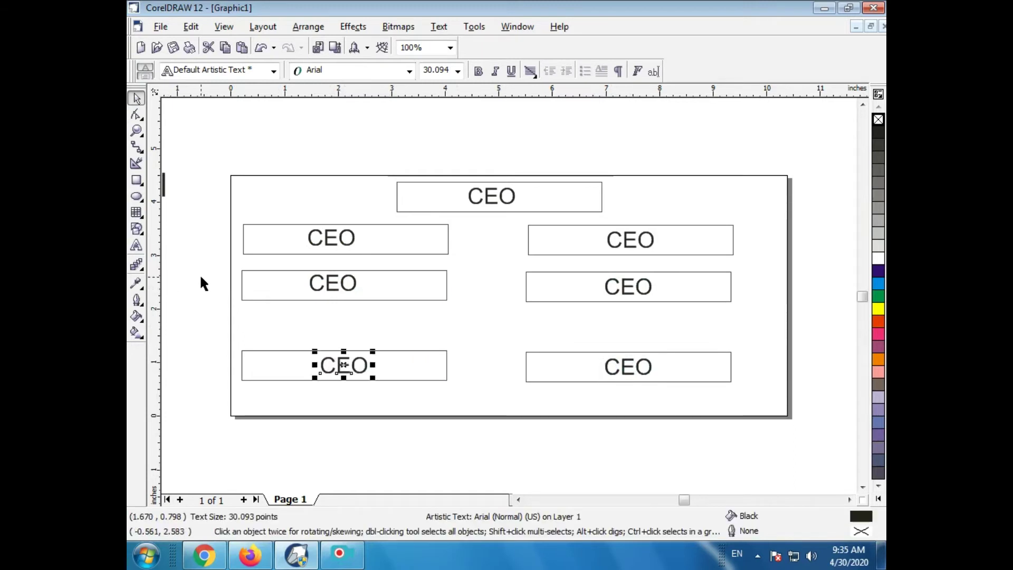
Replace the CEO text in the left column's bottom rectangle with "Peon".
click(137, 247)
click(369, 366)
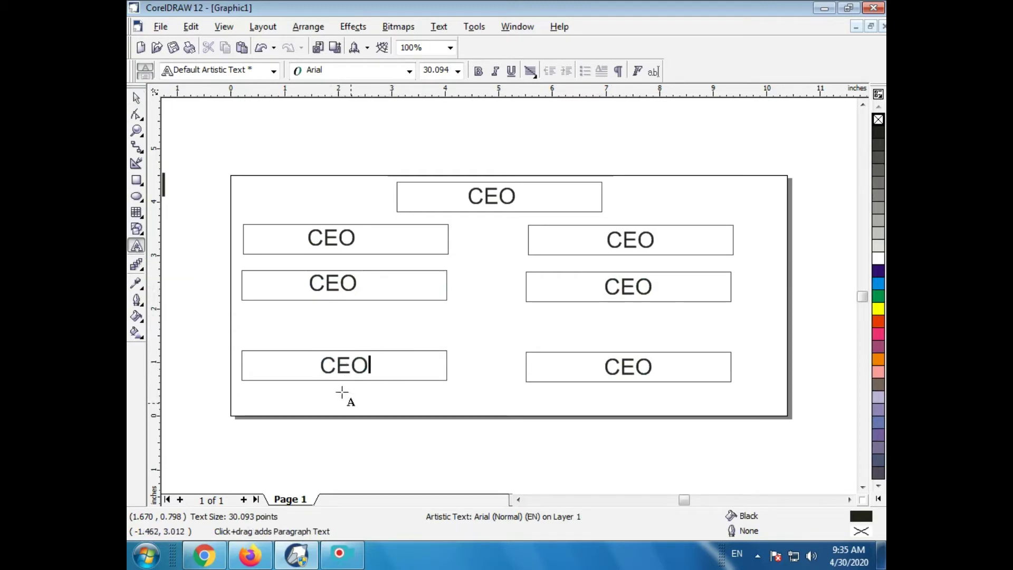
key(BackSpace)
key(BackSpace)
key(BackSpace)
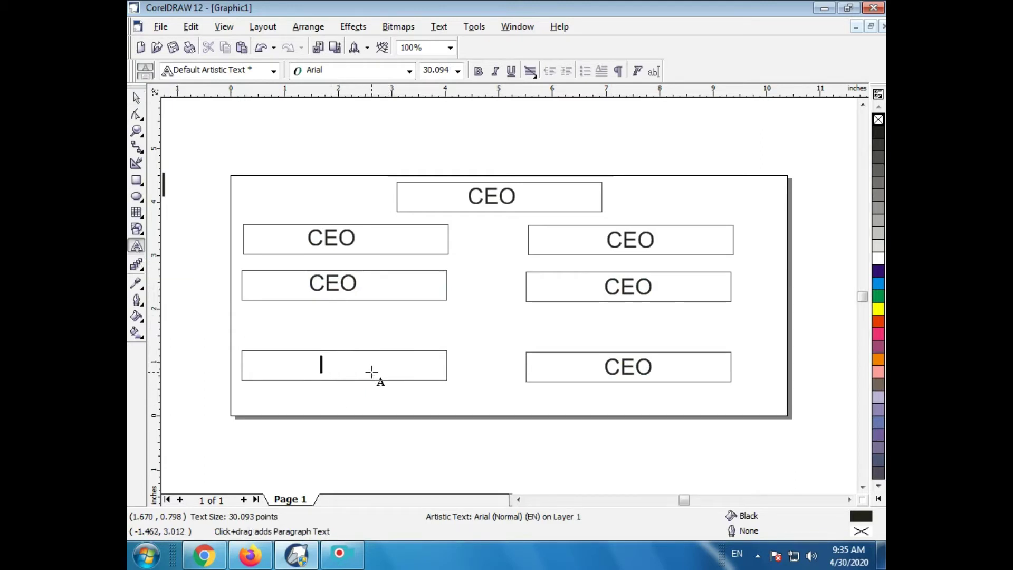
text(Peop)
key(BackSpace)
text(m)
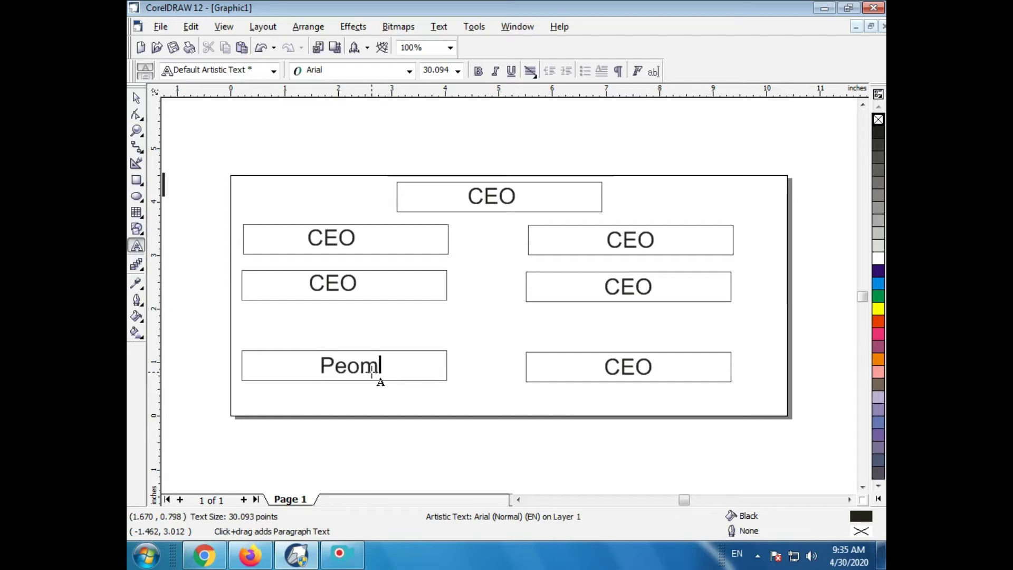
key(BackSpace)
text(n)
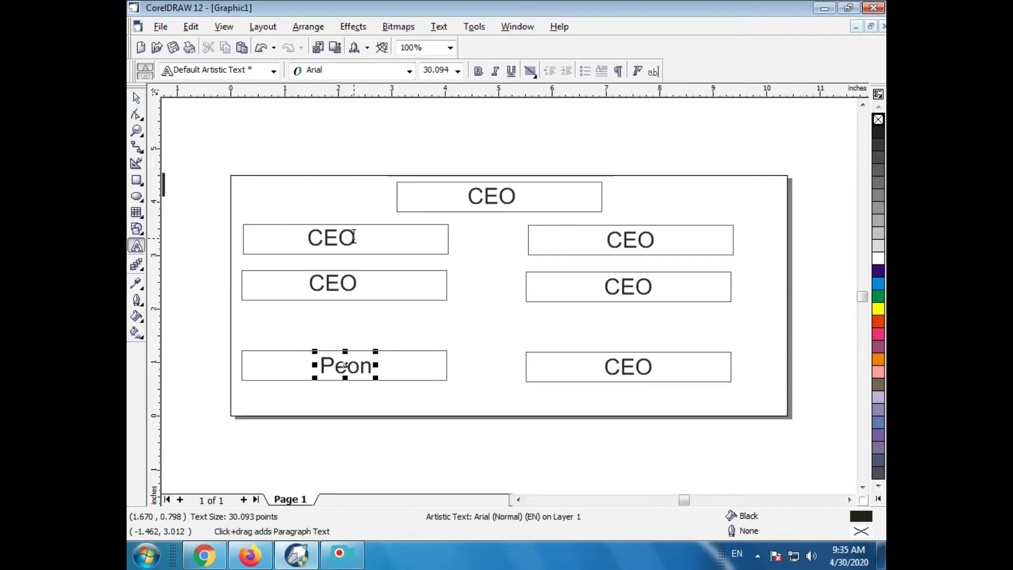
Change the CEO text in the left column's top rectangle to "Manager" and nudge it towards the rectangle's centre.
drag(353, 236, 280, 238)
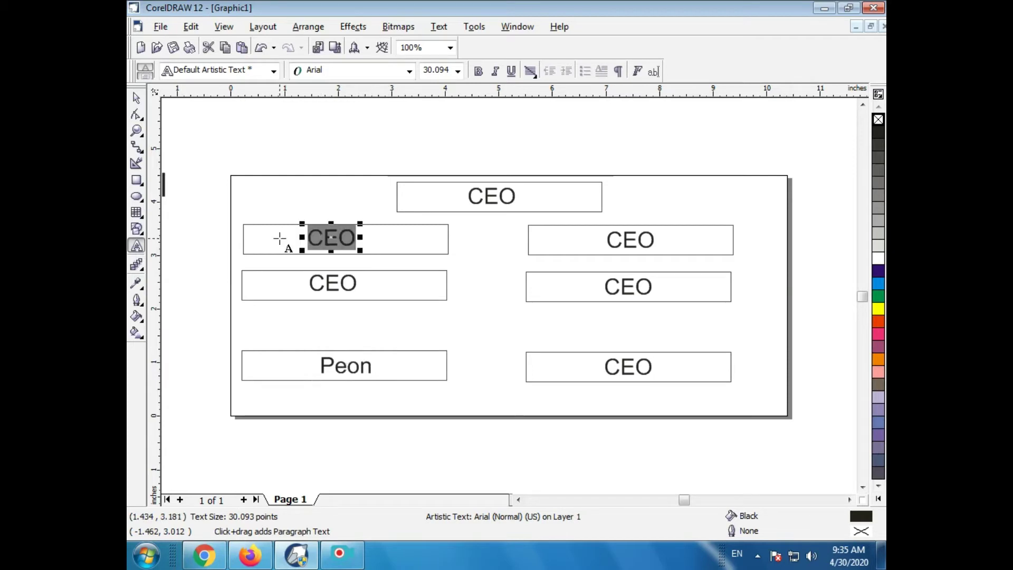
text(Manage)
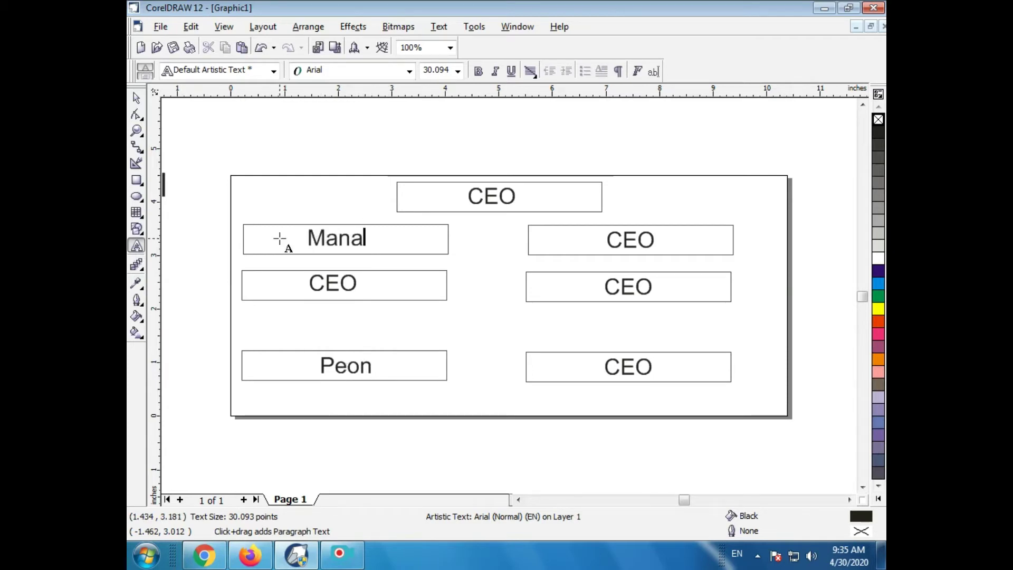
text(t)
key(BackSpace)
text(r)
key(ctrl+space)
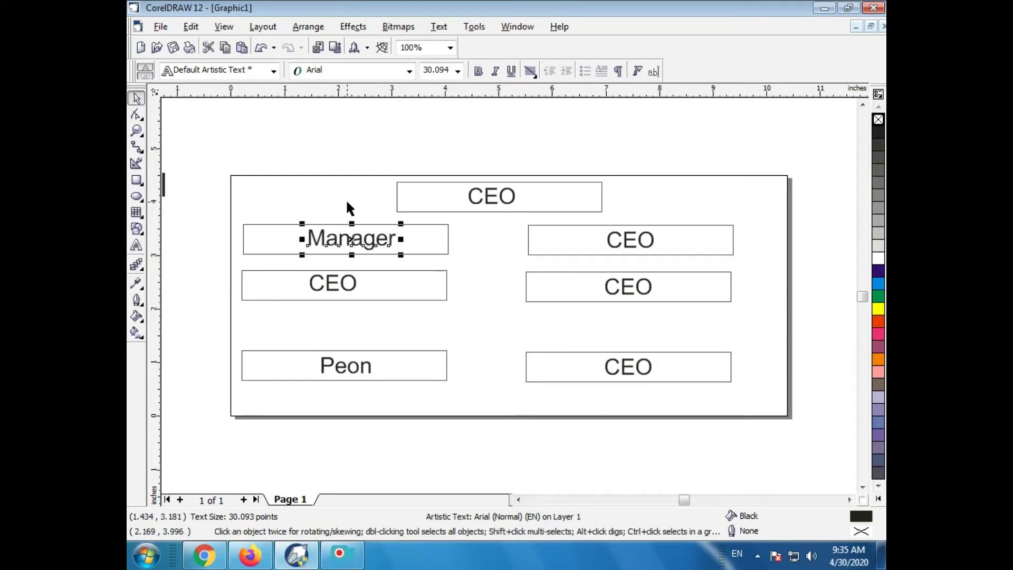
key(Left)
key(Left)
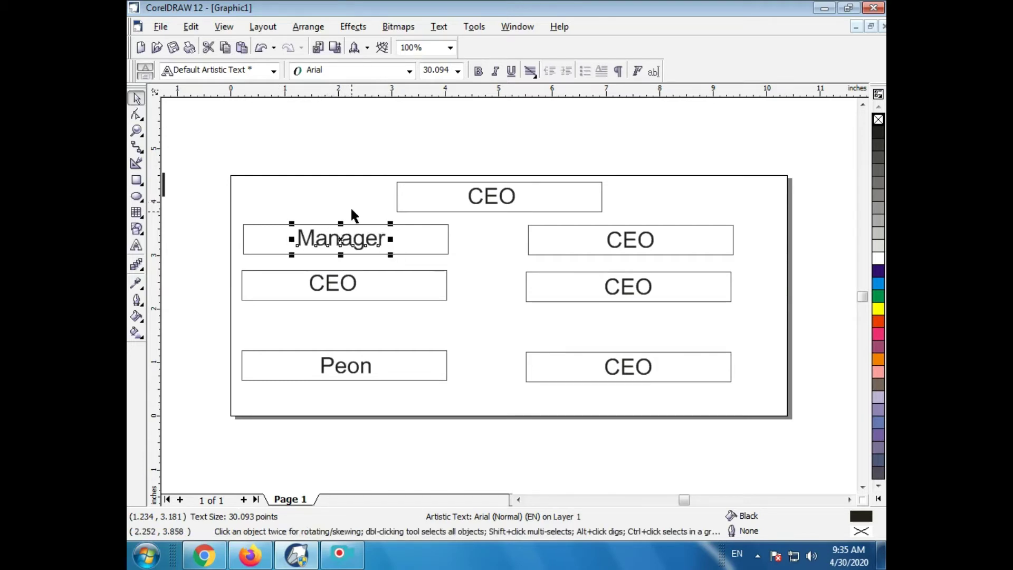
Change the CEO text in the right column's top rectangle to "Assistant Manager" and centre it in the rectangle.
key(F8)
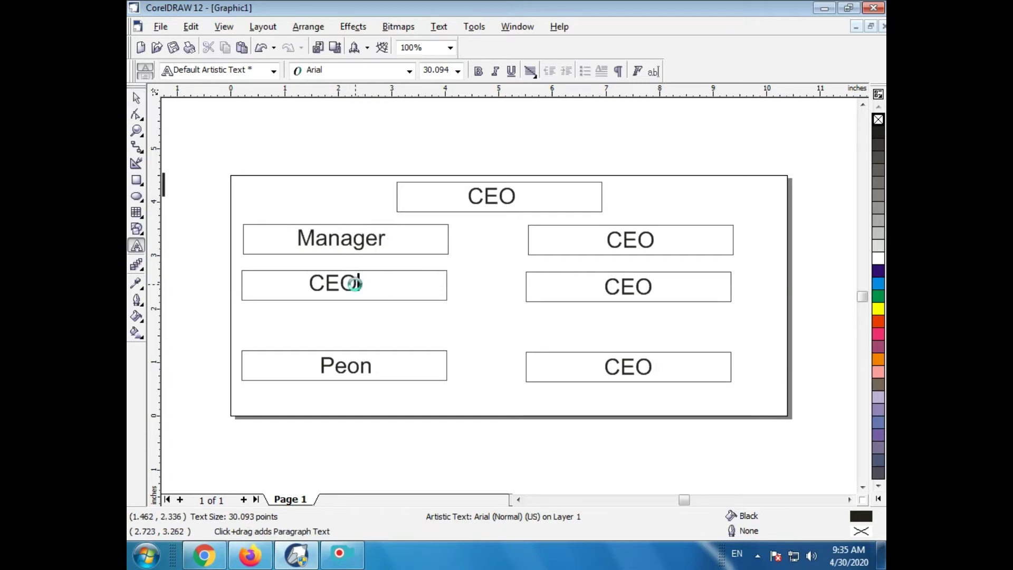
drag(357, 285, 308, 283)
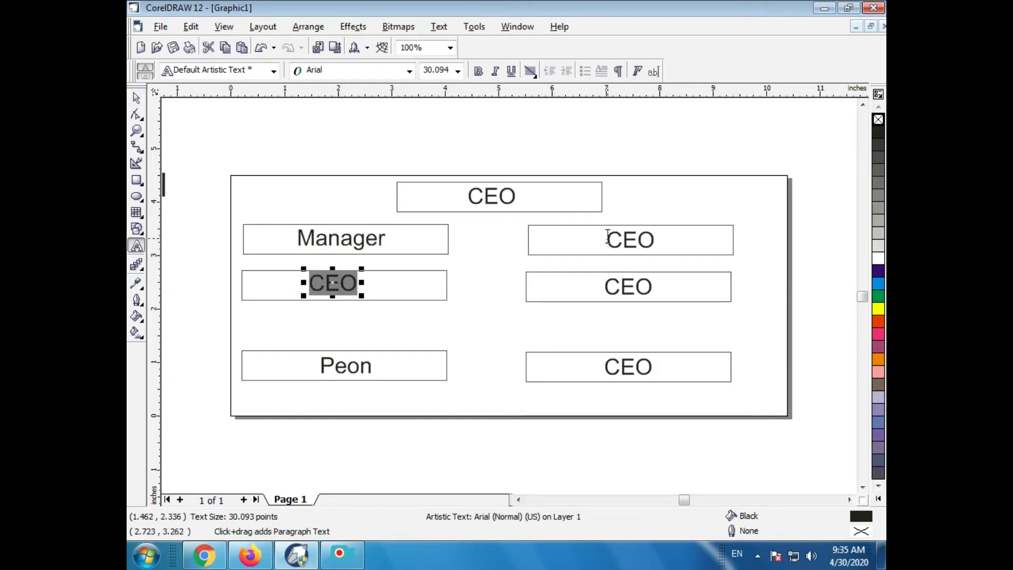
drag(603, 247, 683, 236)
text(Assi)
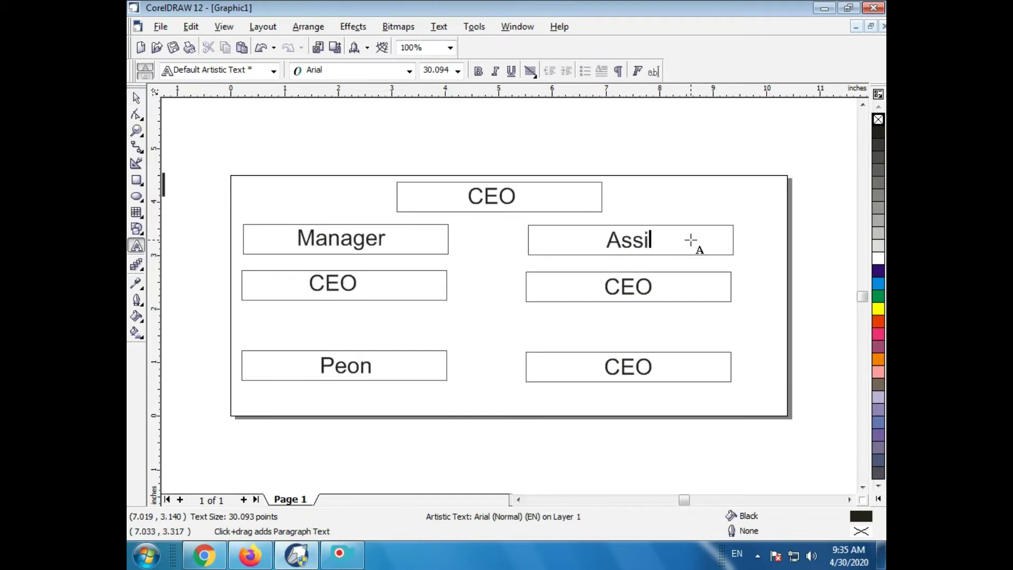
text(stant )
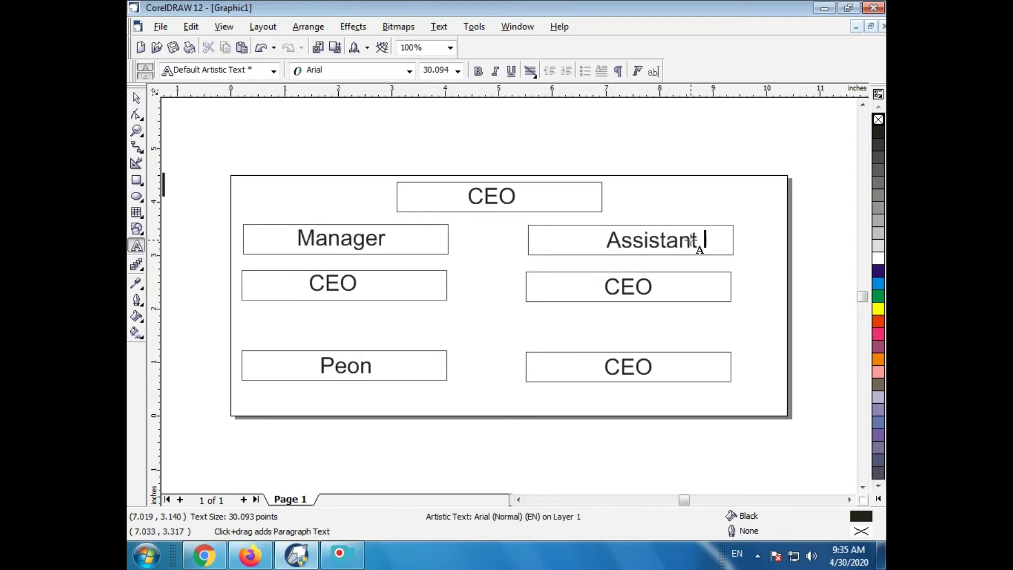
text(Manager)
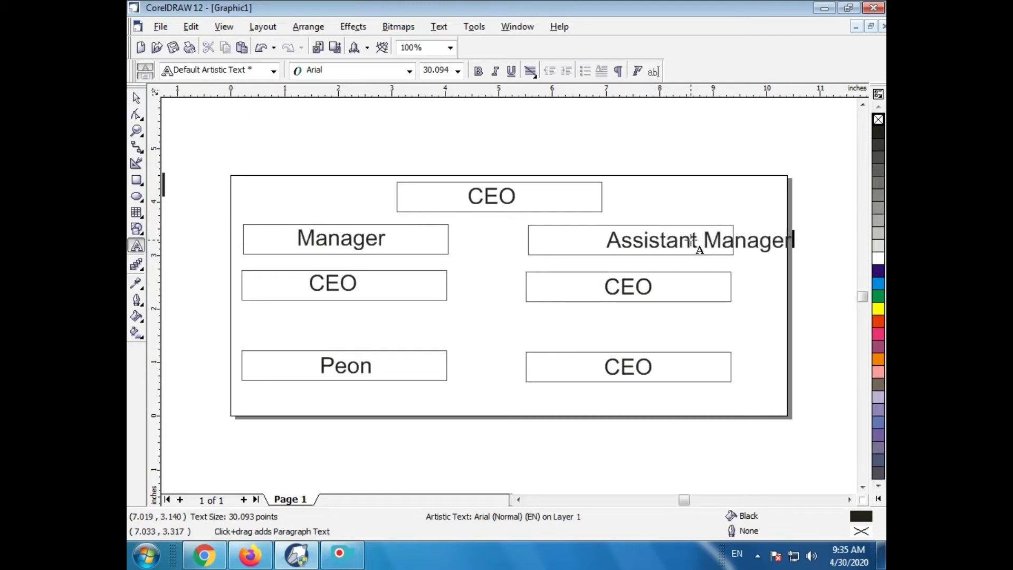
click(136, 98)
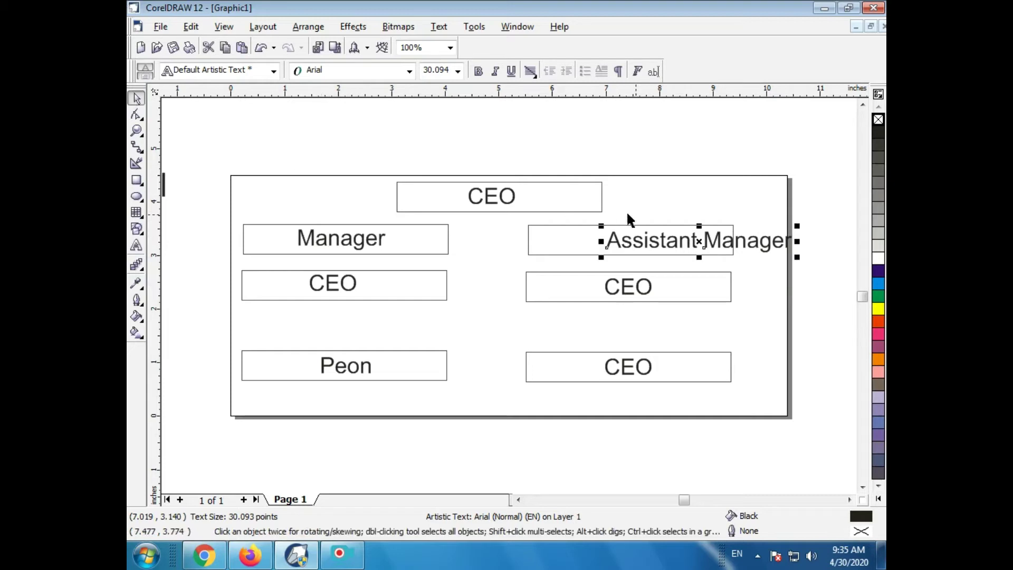
drag(697, 240, 629, 238)
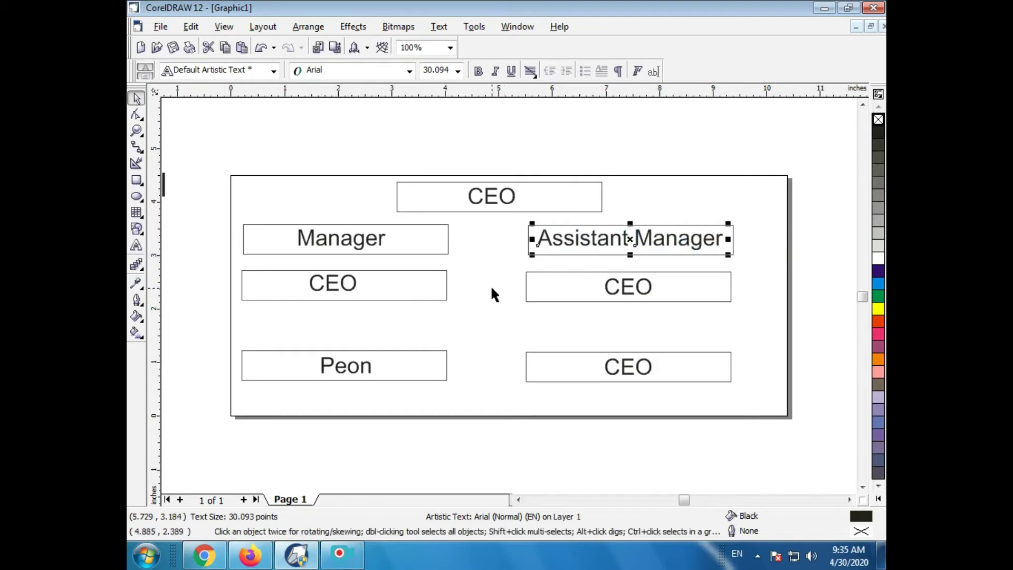
Replace the CEO text in the left column's middle rectangle with "Incharge".
click(342, 284)
click(340, 285)
click(136, 246)
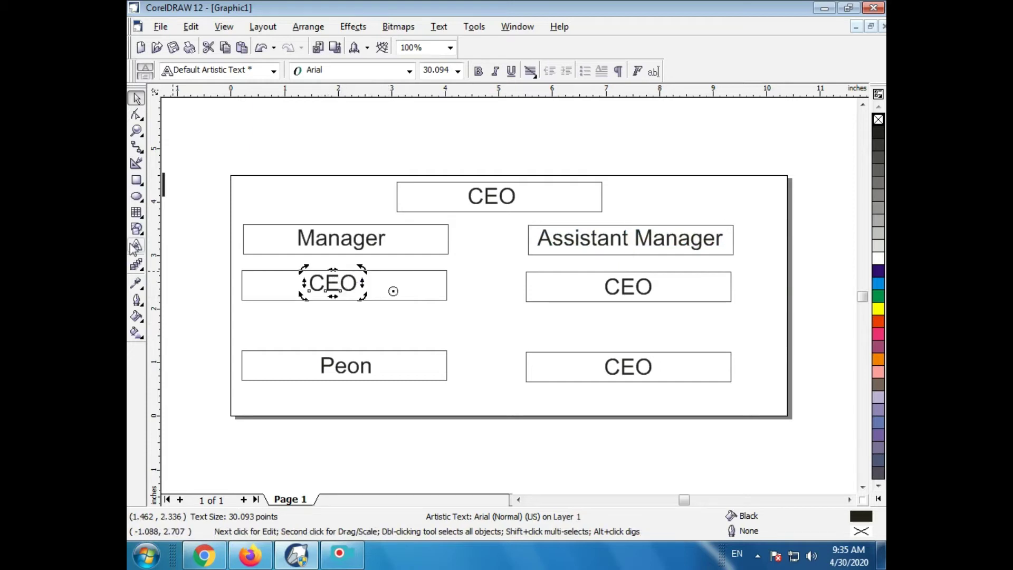
key(BackSpace)
key(BackSpace)
key(BackSpace)
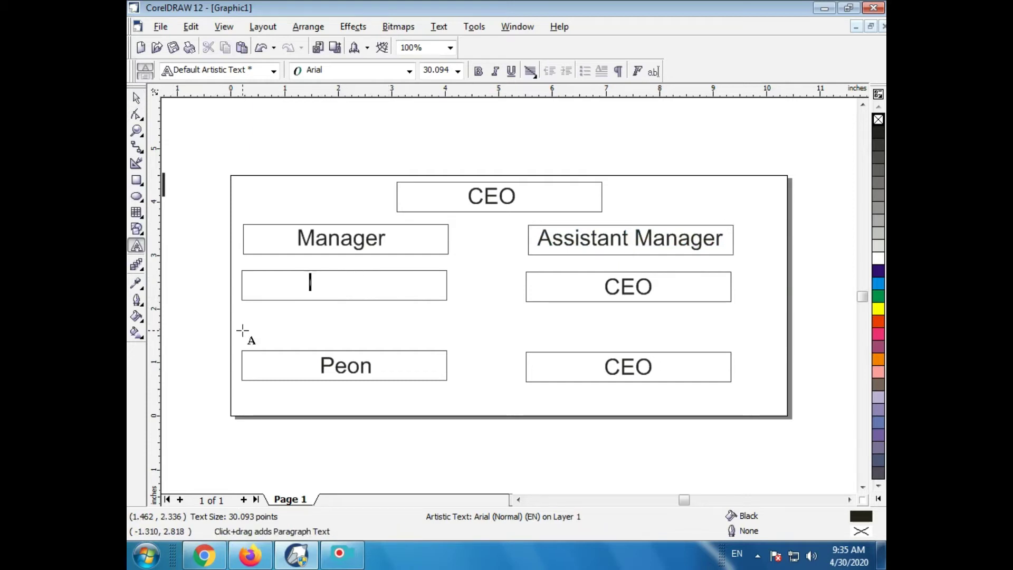
text(Incharfe)
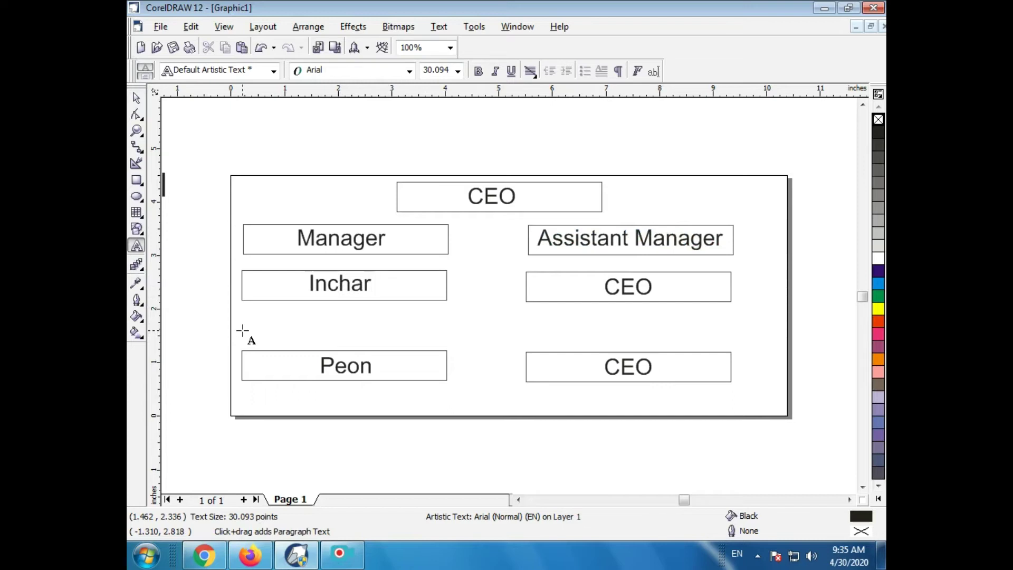
key(BackSpace)
key(BackSpace)
text(ge)
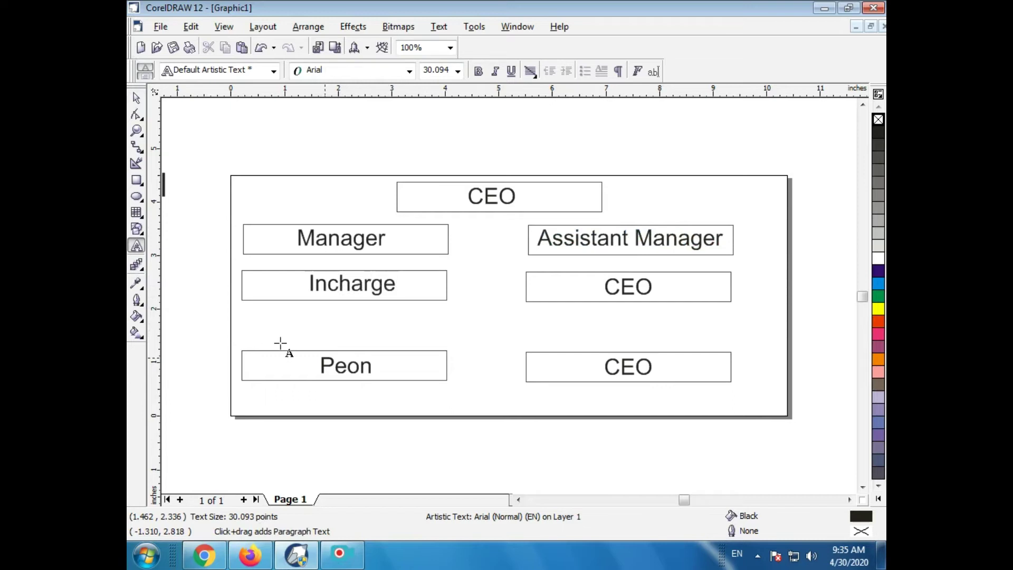
Change the CEO text in the right column's middle rectangle to "Floor Incharge" and centre it in the rectangle.
click(625, 284)
double_click(607, 286)
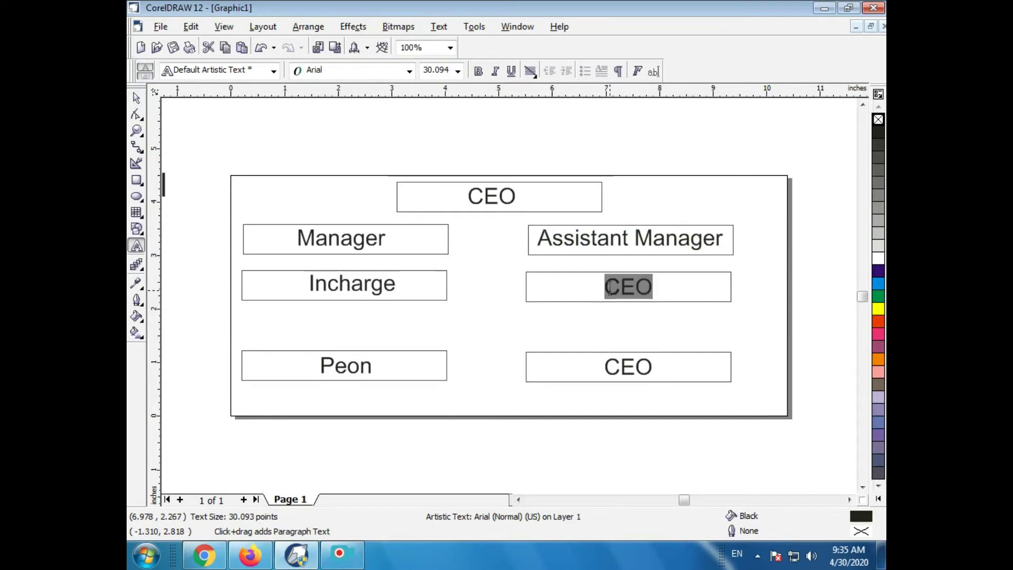
text(Floor)
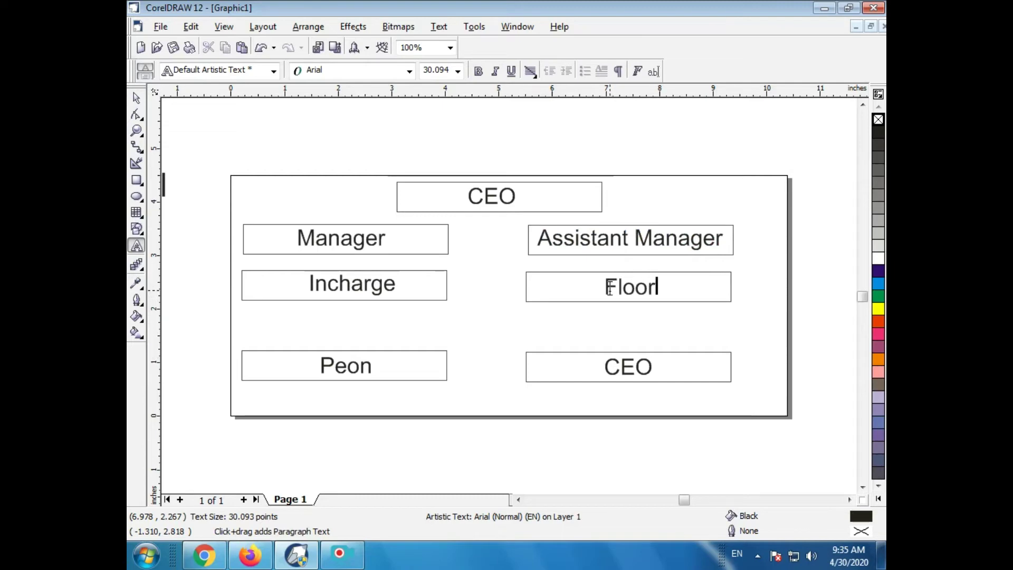
text( Incha)
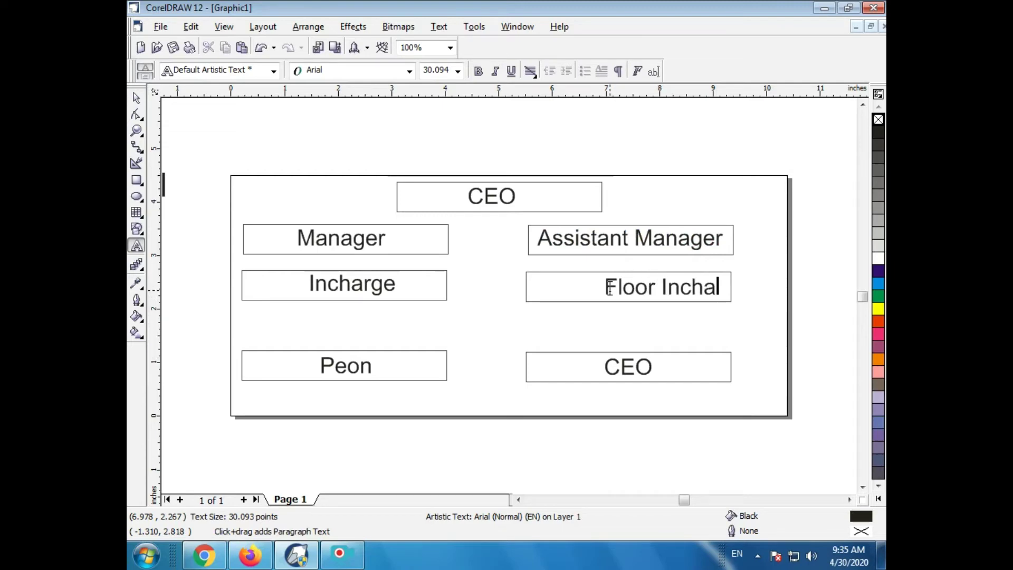
text(rge)
key(ctrl+space)
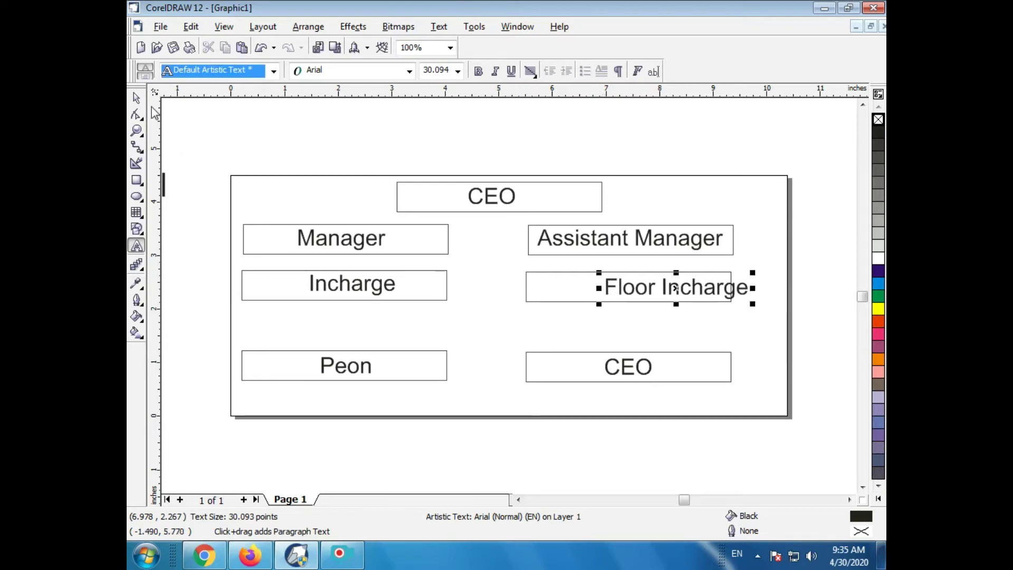
drag(678, 290, 630, 288)
Change the Peon text in the left column's bottom rectangle to "Sales Executive" and centre it in the rectangle.
click(364, 369)
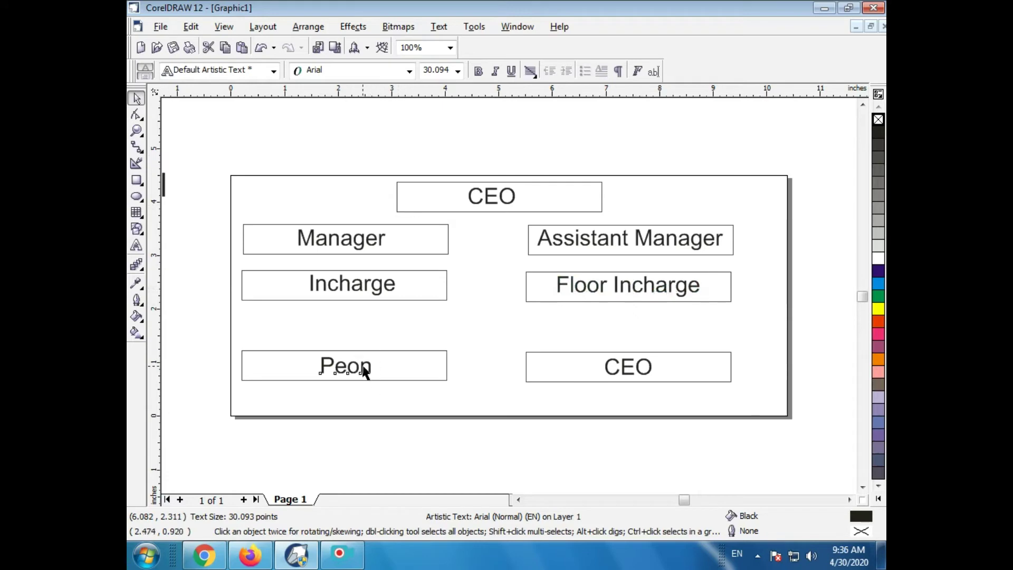
double_click(364, 369)
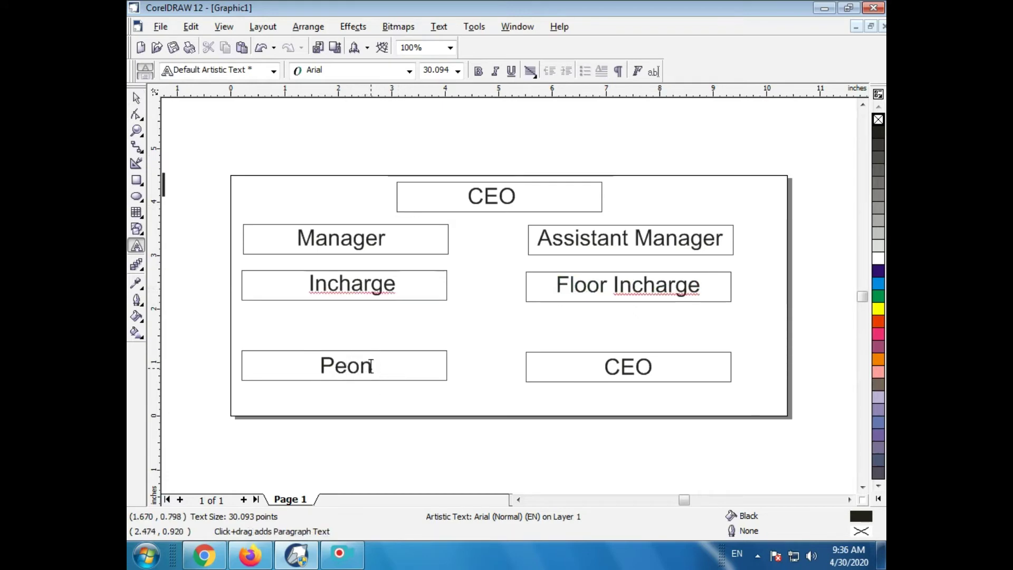
key(BackSpace)
key(BackSpace)
key(BackSpace)
key(BackSpace)
text(Ca)
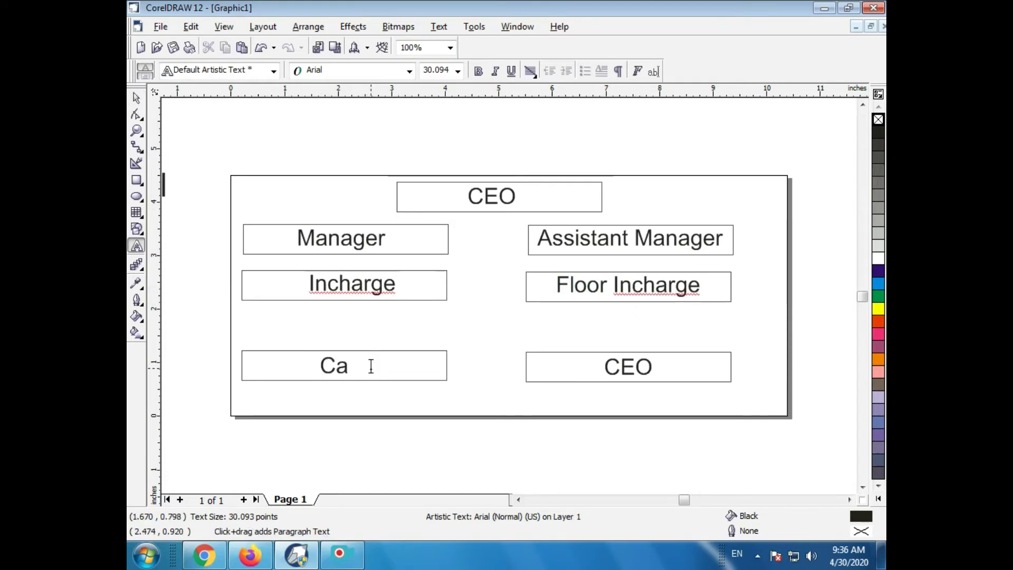
key(BackSpace)
key(BackSpace)
text(SA)
key(BackSpace)
text(ale)
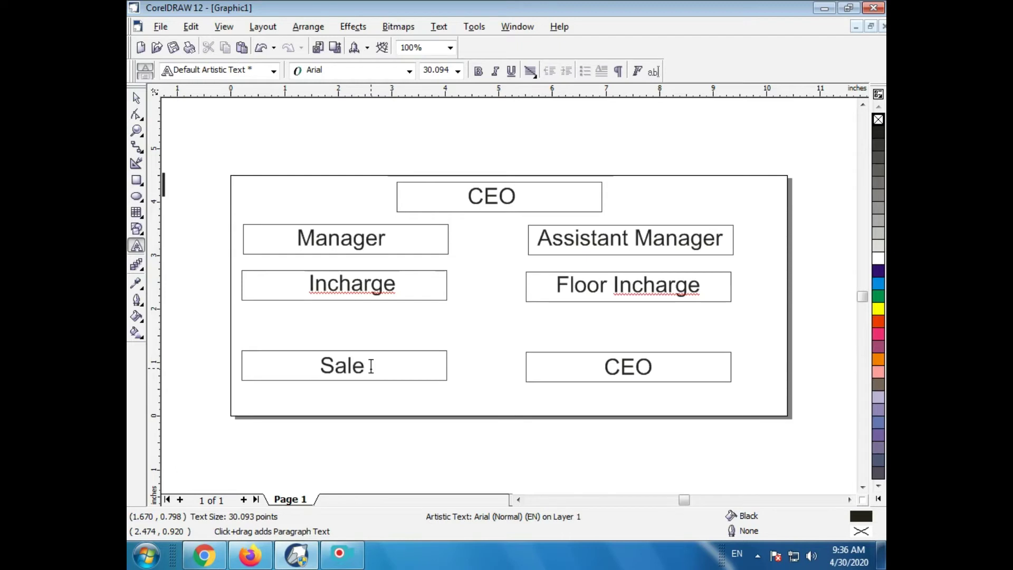
text(s Executivel)
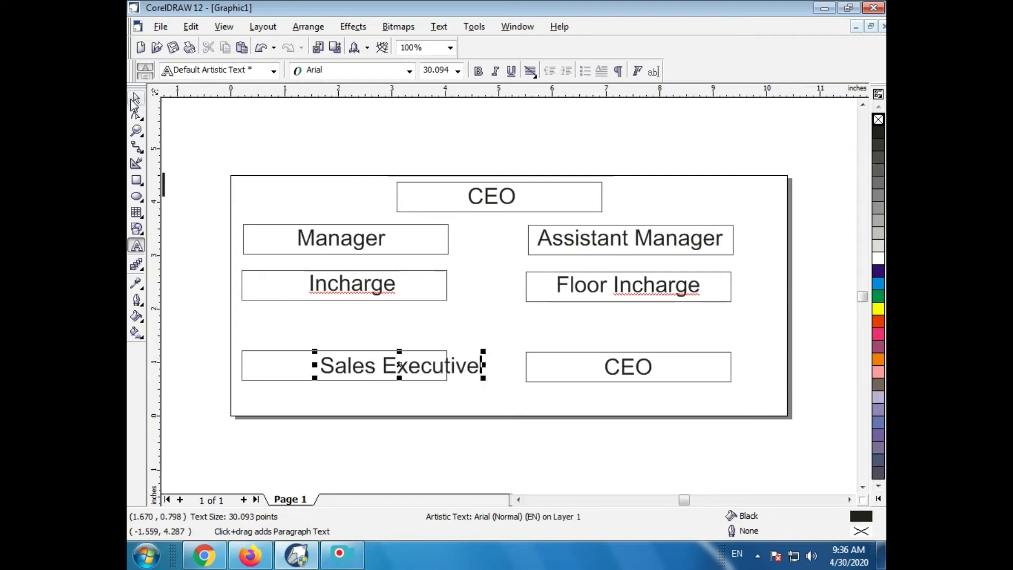
key(ctrl+space)
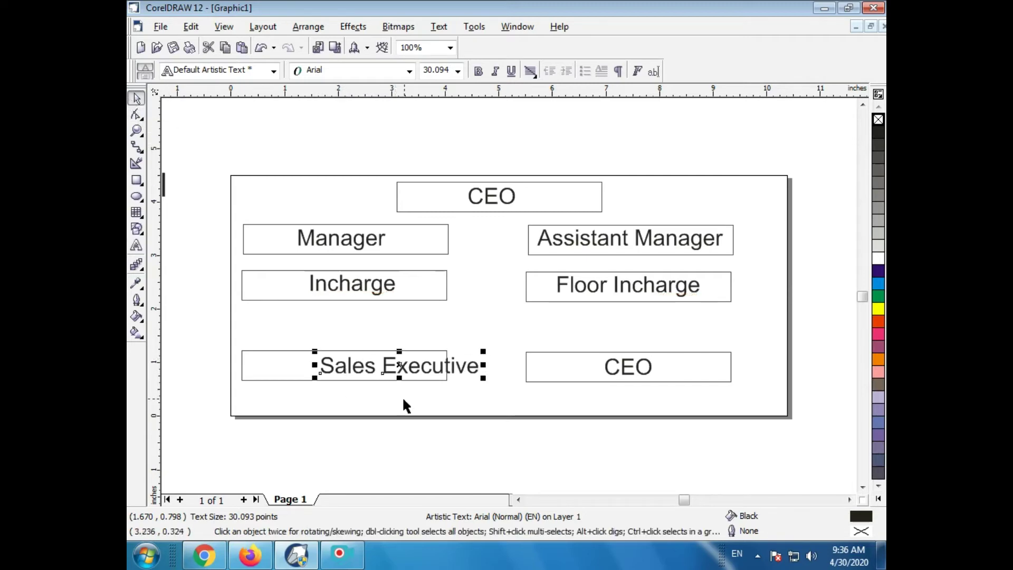
drag(400, 364, 343, 365)
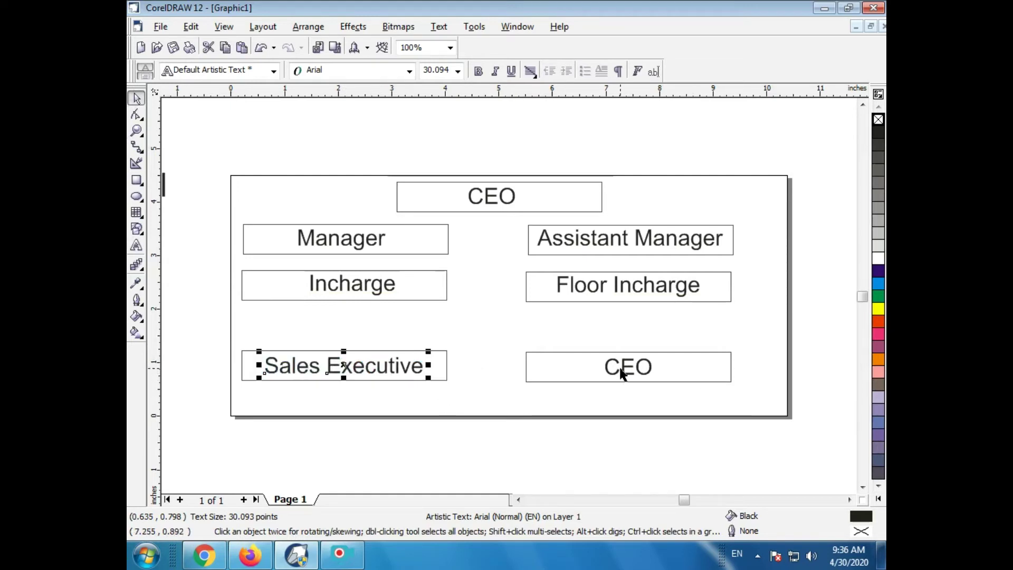
Replace the CEO text in the right column's bottom rectangle with "S Guard".
key(F8)
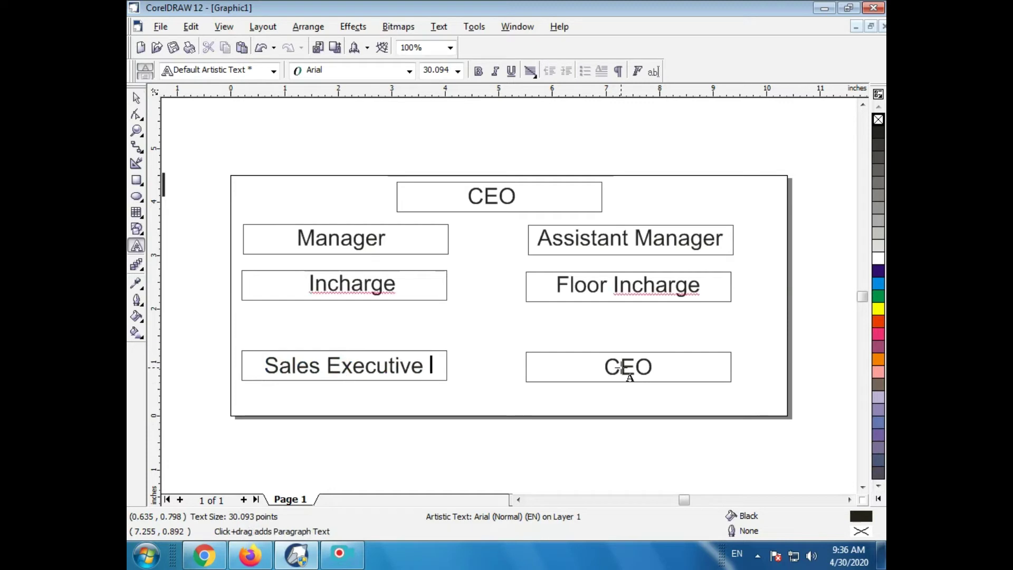
click(592, 365)
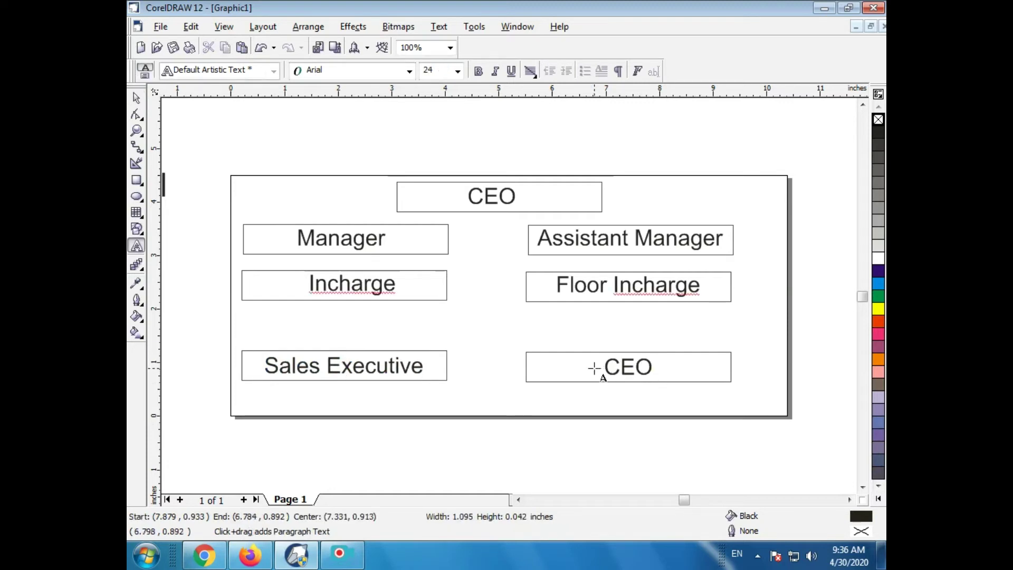
click(655, 371)
key(BackSpace)
key(BackSpace)
key(BackSpace)
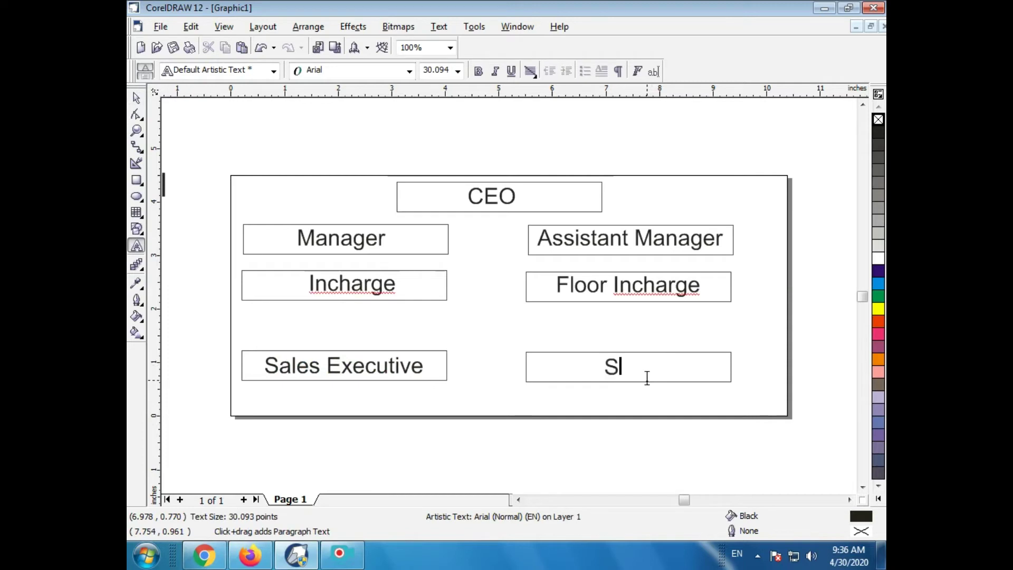
text(S Guad)
key(BackSpace)
text(rd)
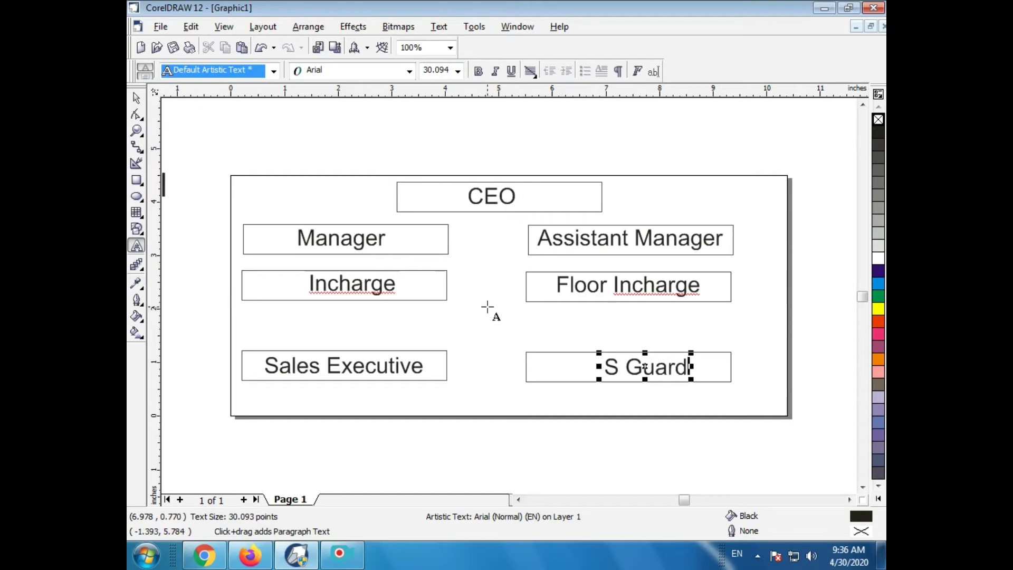
key(ctrl+space)
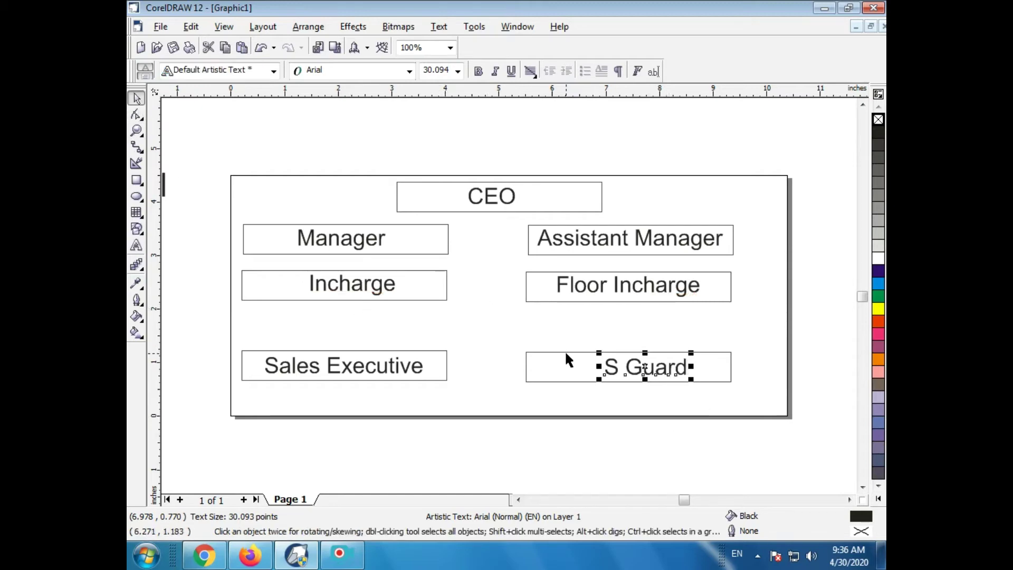
Copy the S Guard rectangle with its text to the middle of the page's bottom edge, between the two columns.
drag(530, 324, 739, 382)
shift+click(629, 381)
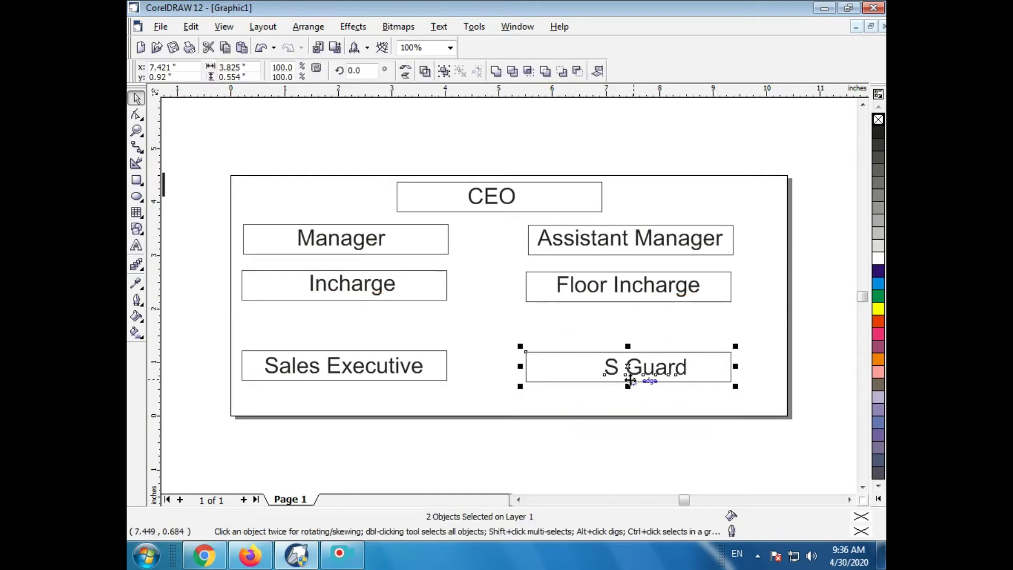
drag(629, 370, 541, 430)
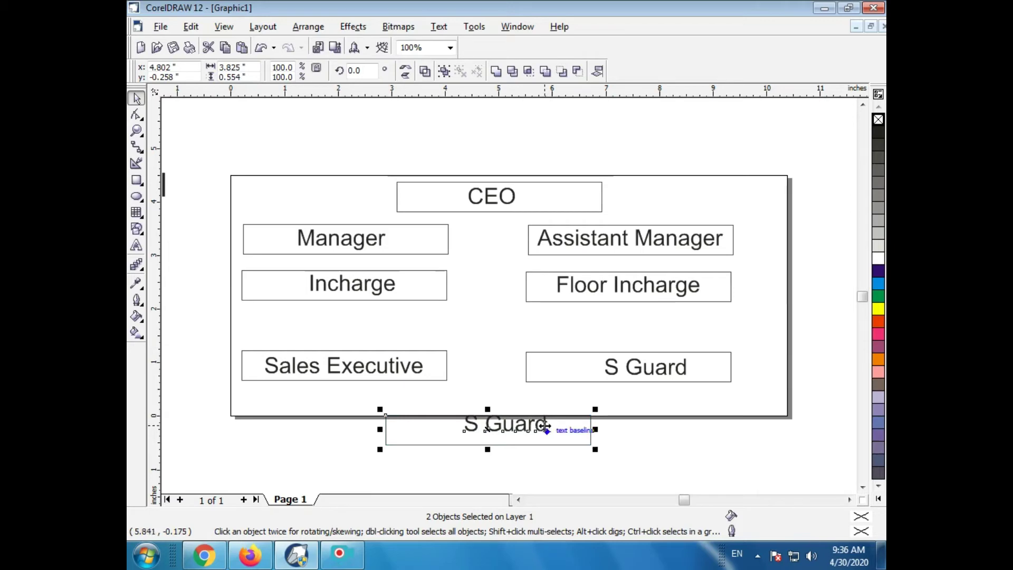
Replace the text in the copied S Guard rectangle at the page's bottom edge with "Peon".
key(F8)
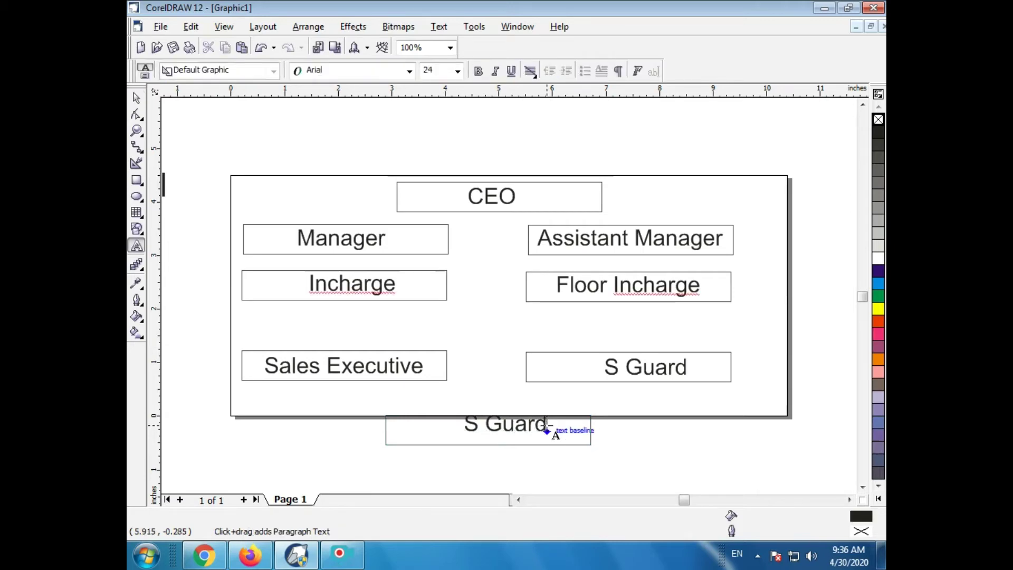
click(538, 425)
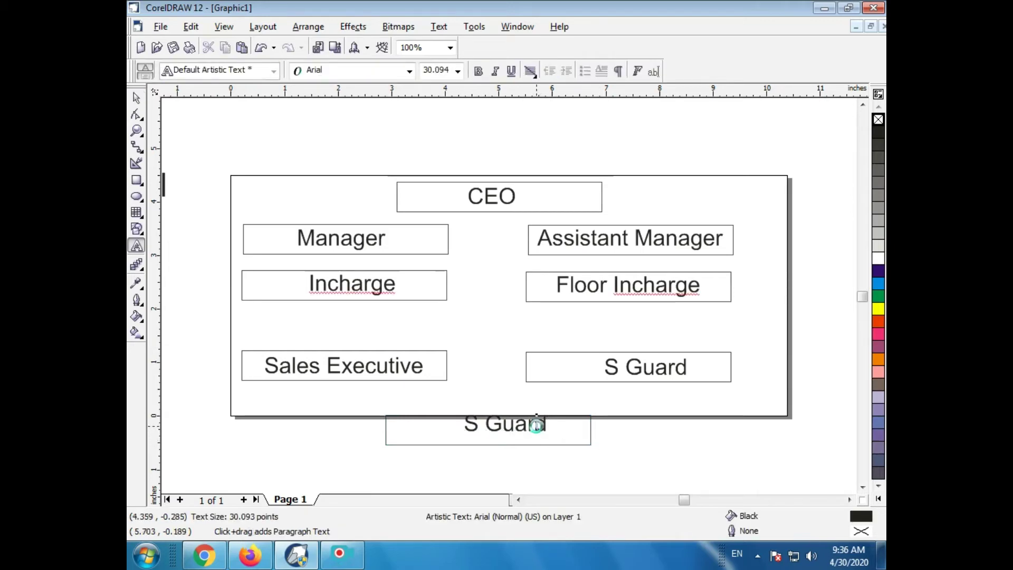
key(BackSpace)
key(BackSpace)
key(BackSpace)
key(Delete)
key(shift+Home)
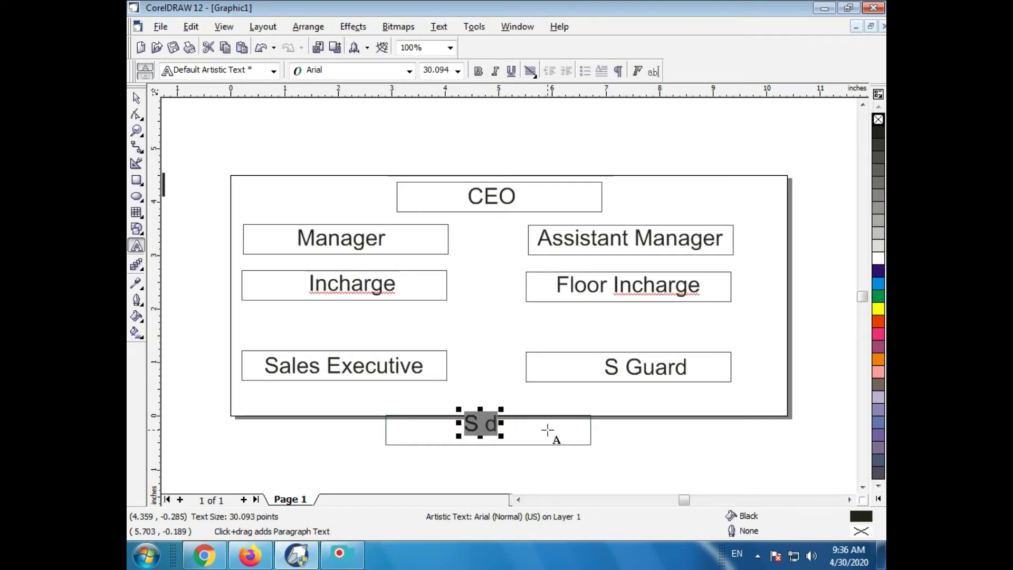
text(PEon)
key(BackSpace)
key(BackSpace)
text(i)
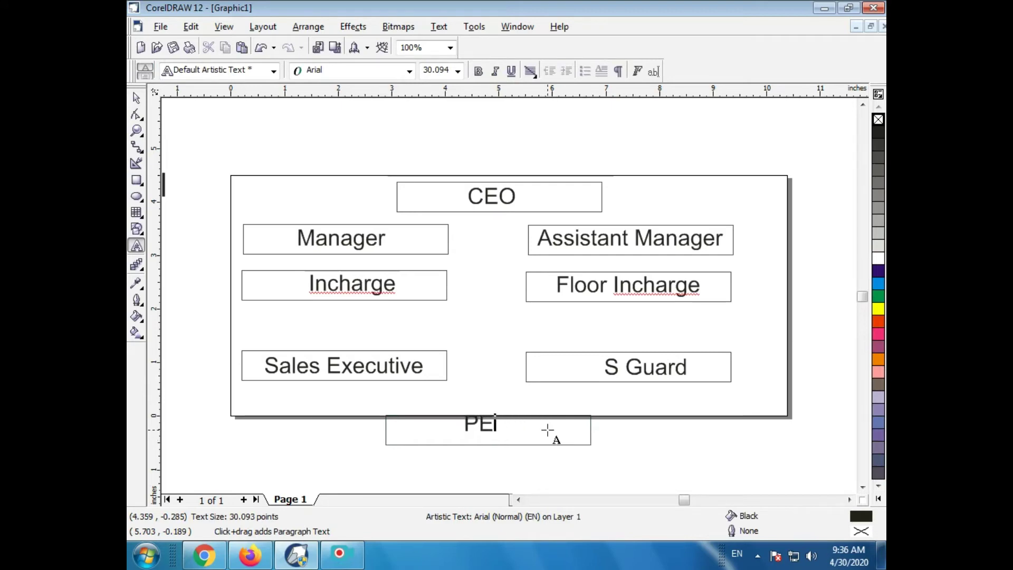
key(BackSpace)
key(BackSpace)
text(eon)
click(136, 98)
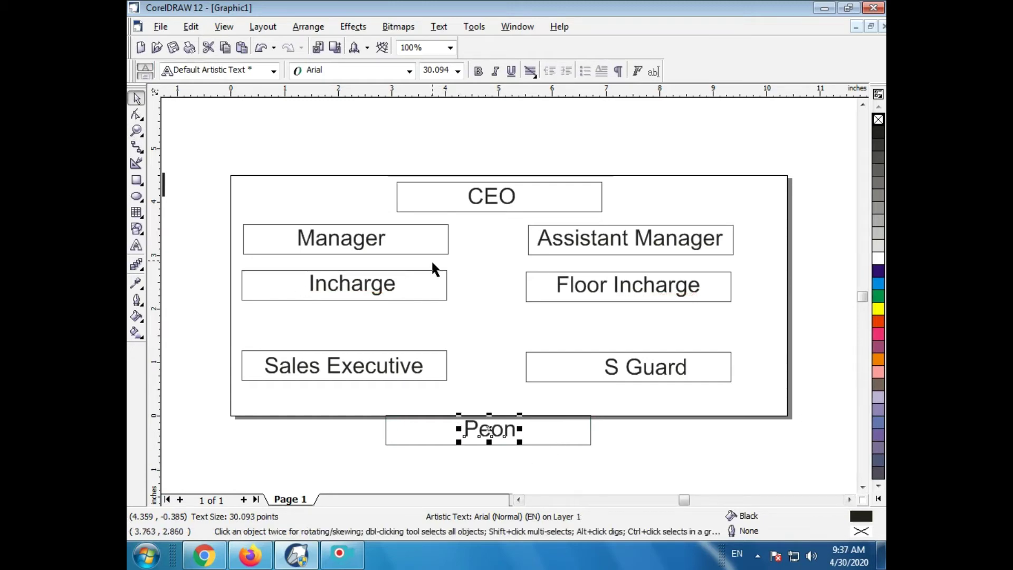
Move the Peon rectangle and its text slightly upward so they straddle the page's bottom edge.
drag(234, 167, 697, 461)
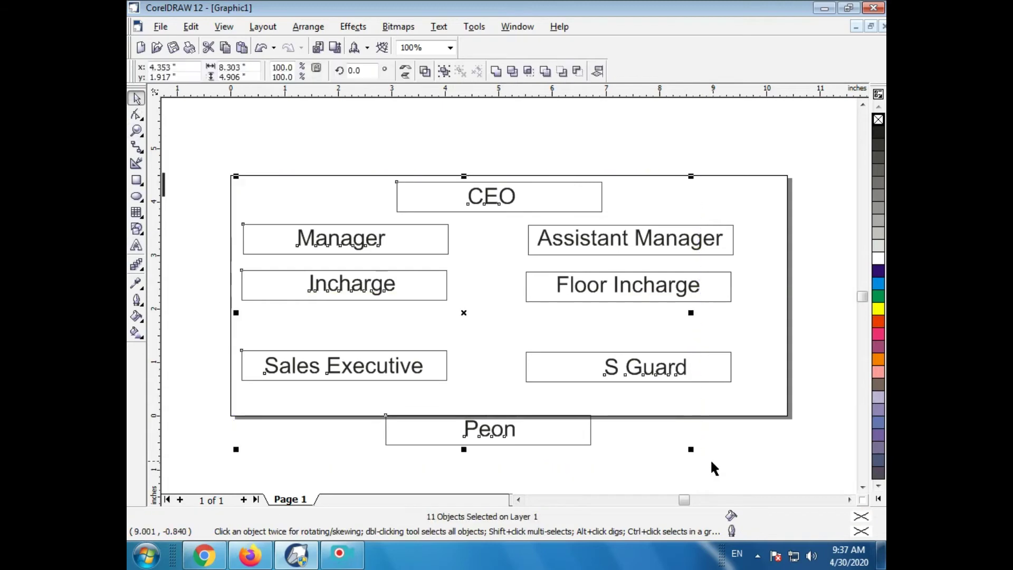
click(549, 481)
drag(372, 407, 595, 457)
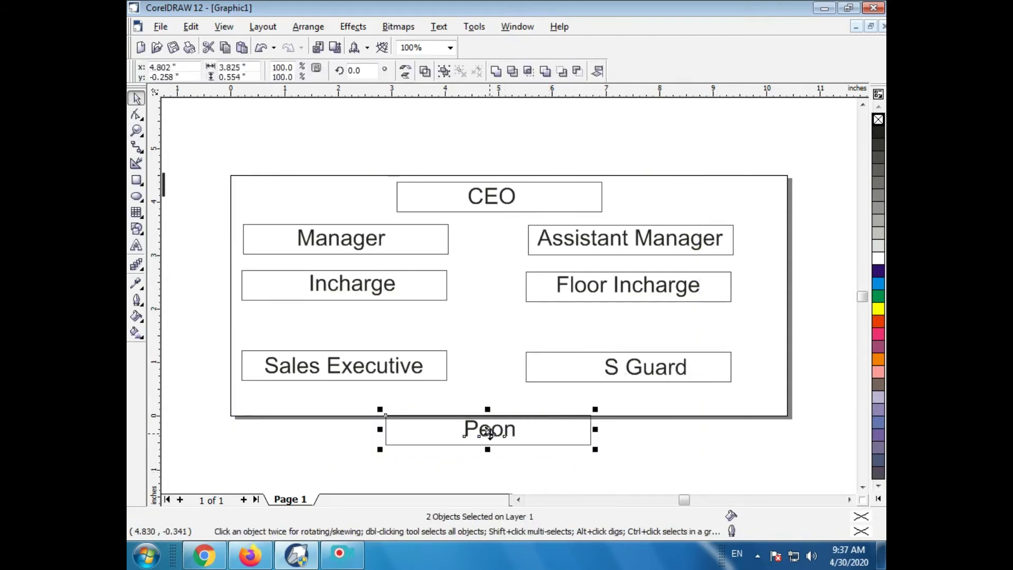
drag(490, 433, 493, 410)
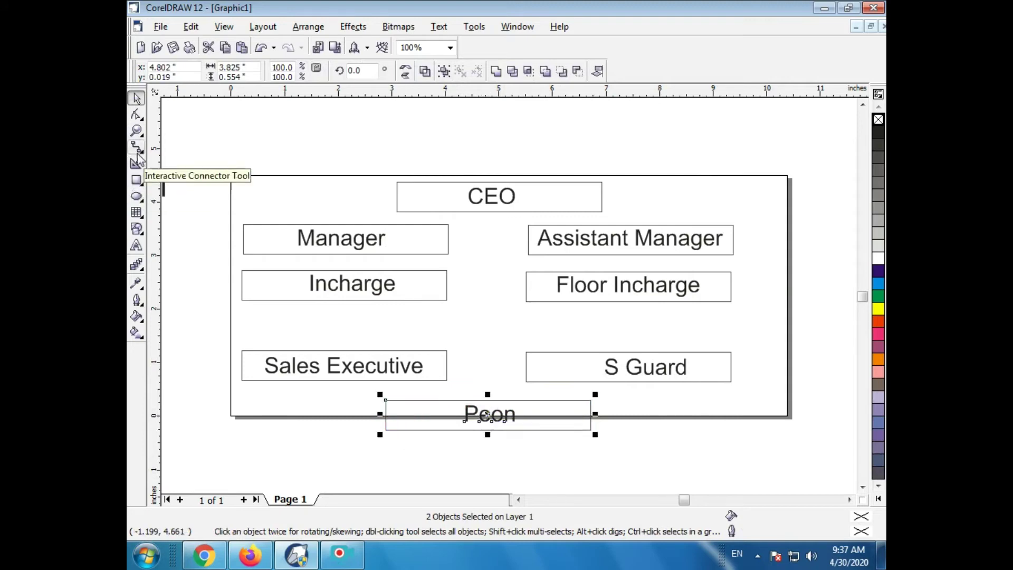
Add the artistic text "MZ Designs" above the page as the chart's title.
key(F8)
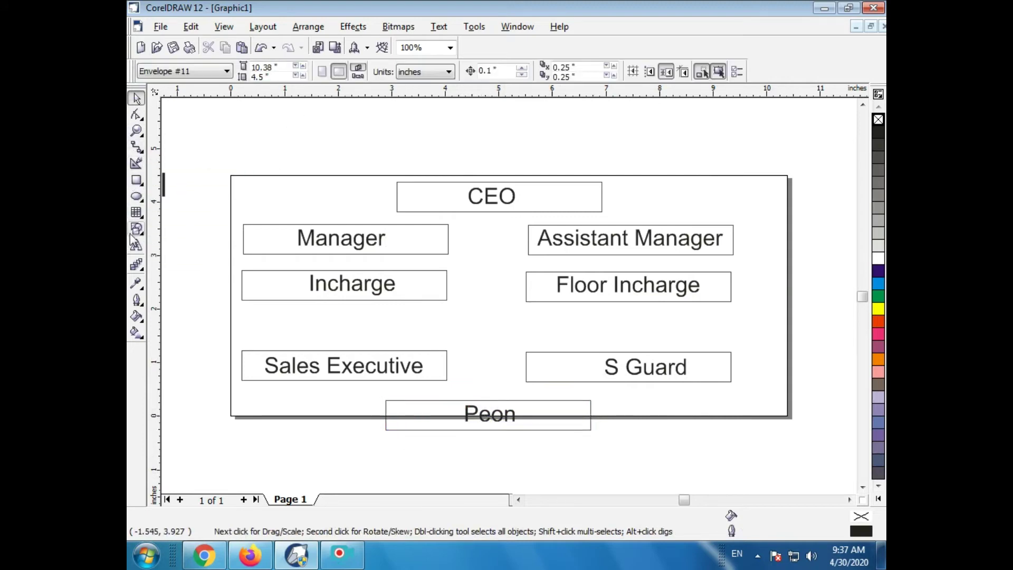
click(341, 154)
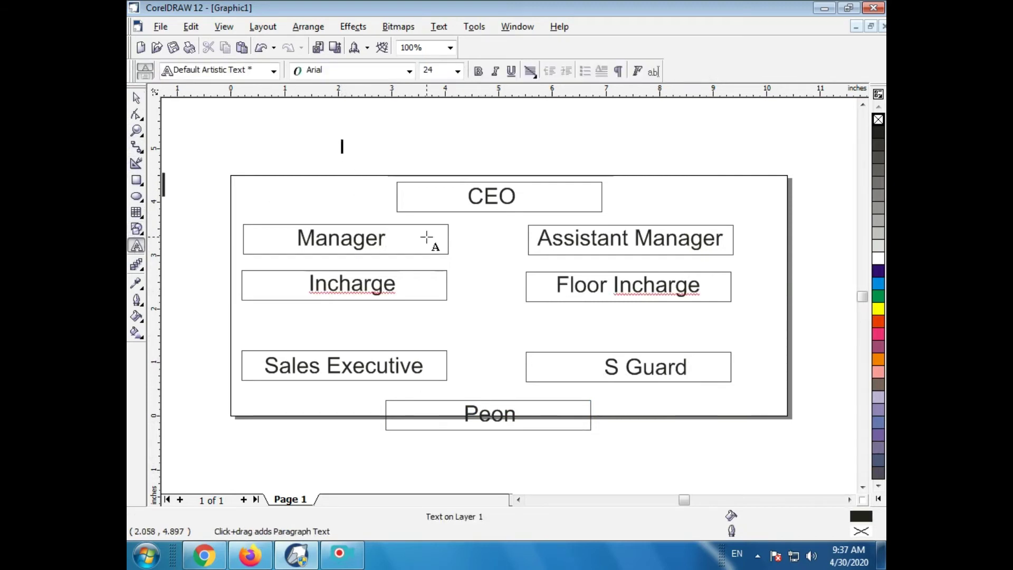
text(MZ Del)
text(i)
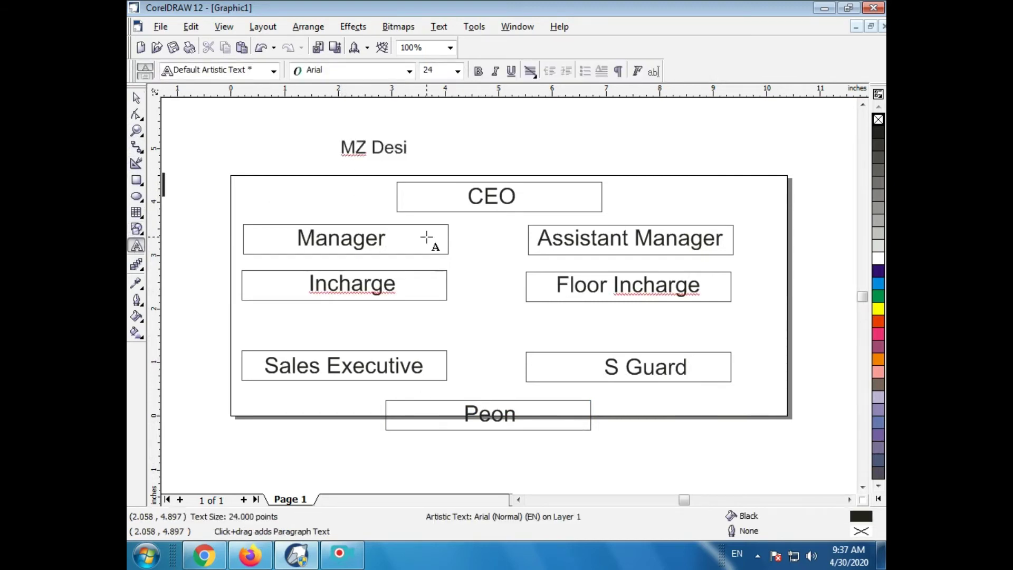
text(gns)
key(ctrl+space)
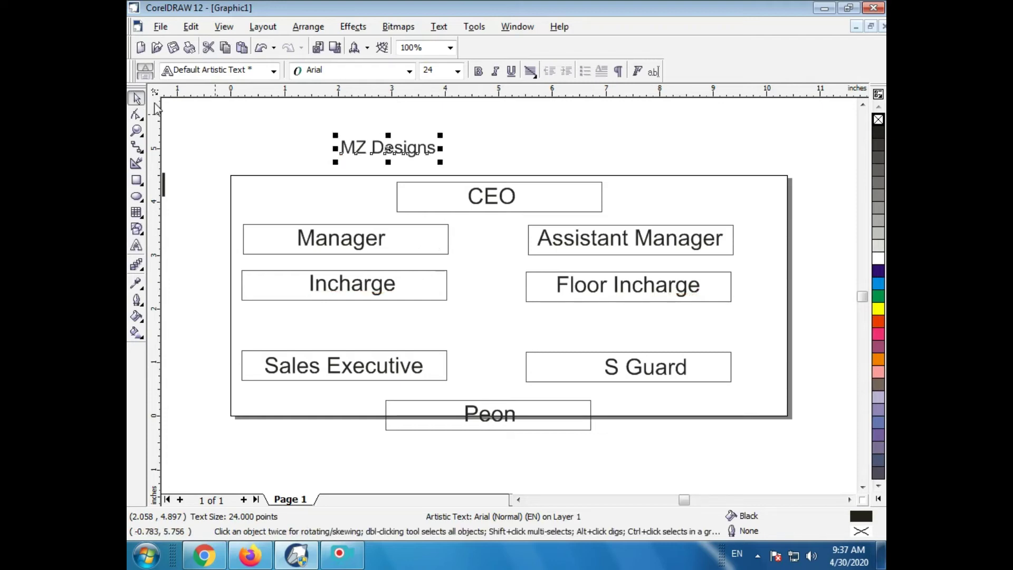
Format the MZ Designs title in Arial Rounded MT Bold at about 43 pt and move it directly above the CEO rectangle.
click(363, 71)
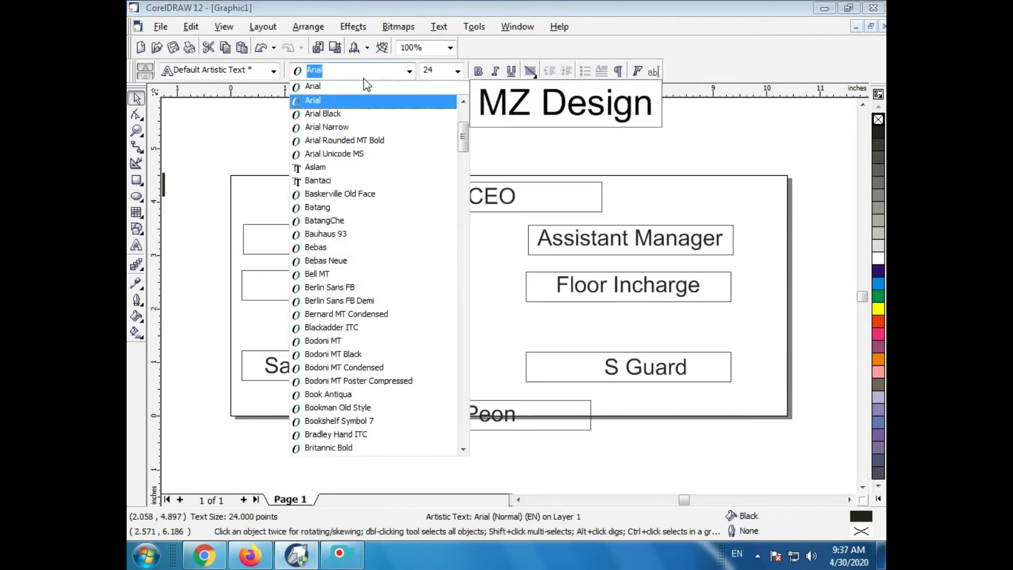
click(370, 144)
drag(443, 135, 523, 127)
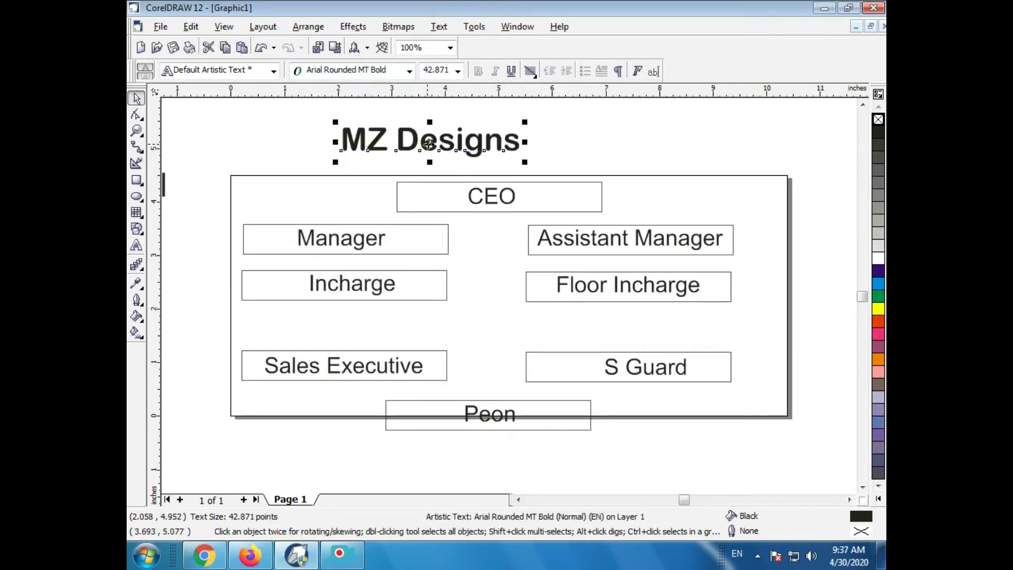
drag(430, 141, 496, 143)
click(644, 147)
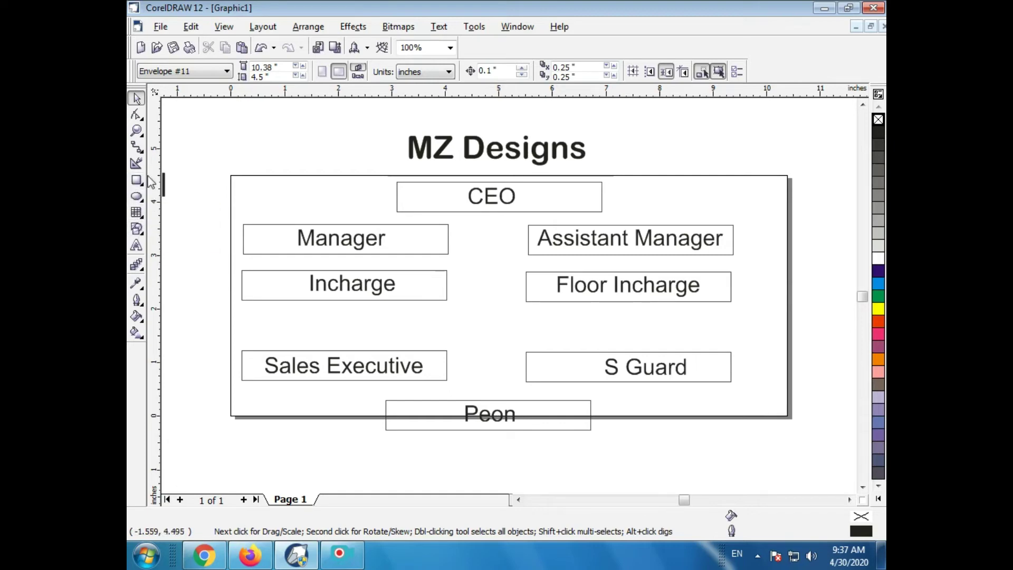
Draw an angled Interactive Connector line from the CEO rectangle's left side to the top edge of the Manager rectangle.
click(136, 147)
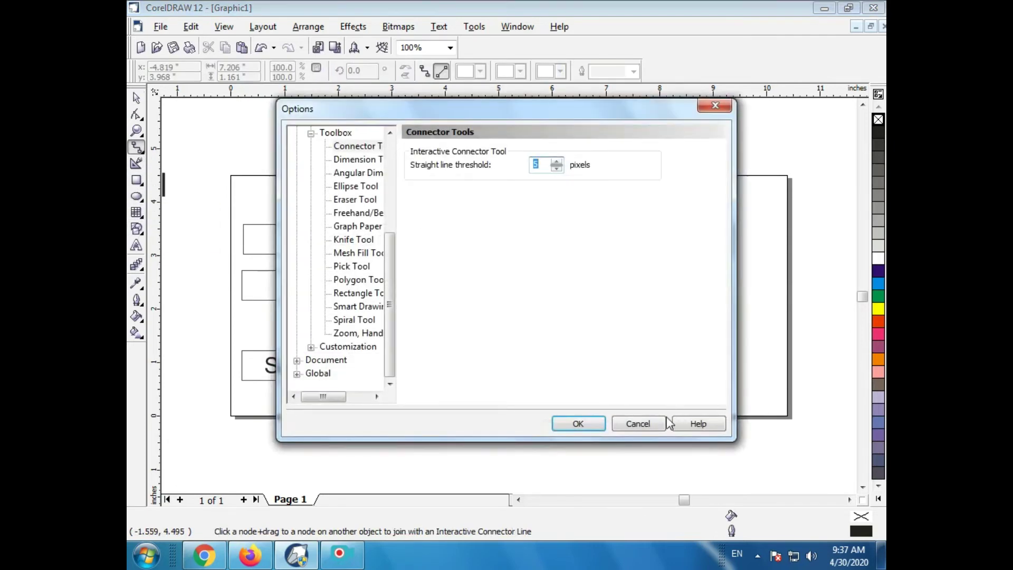
click(650, 421)
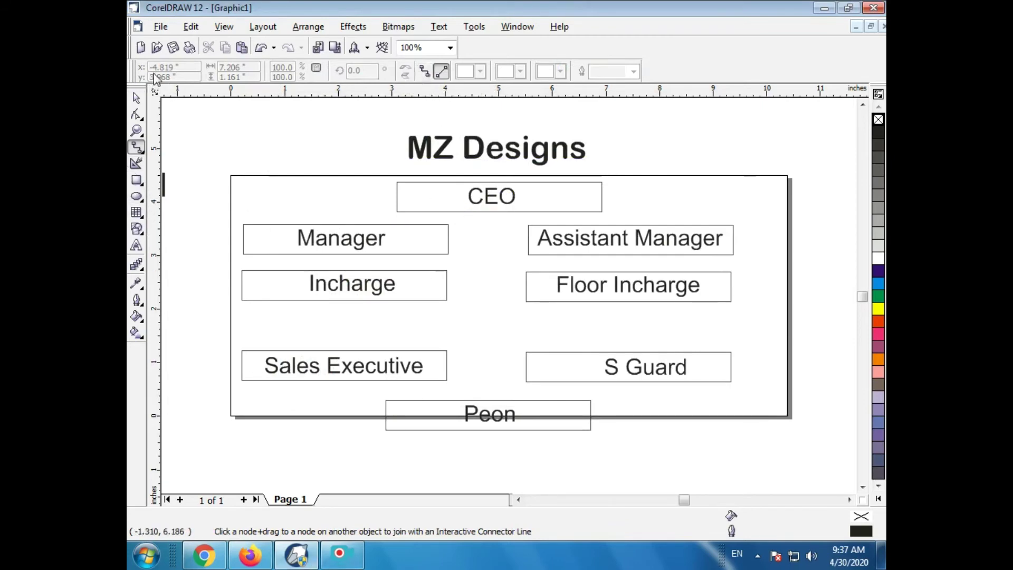
click(443, 71)
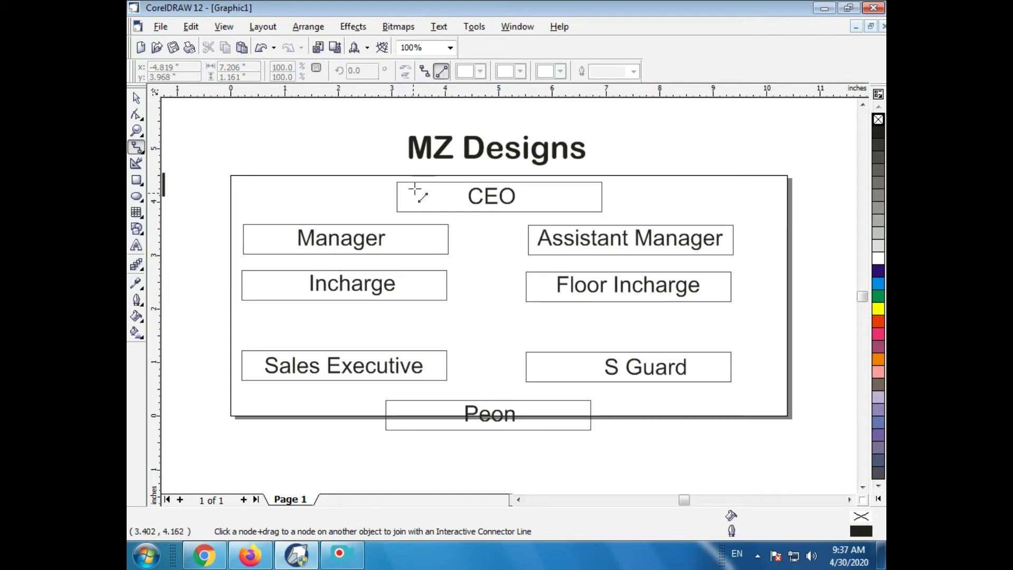
click(425, 71)
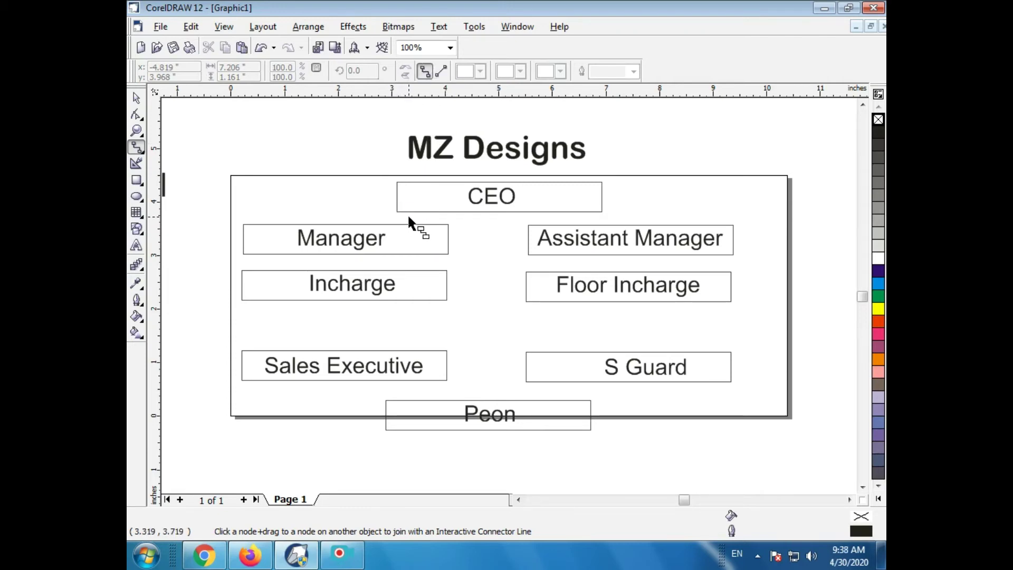
click(409, 212)
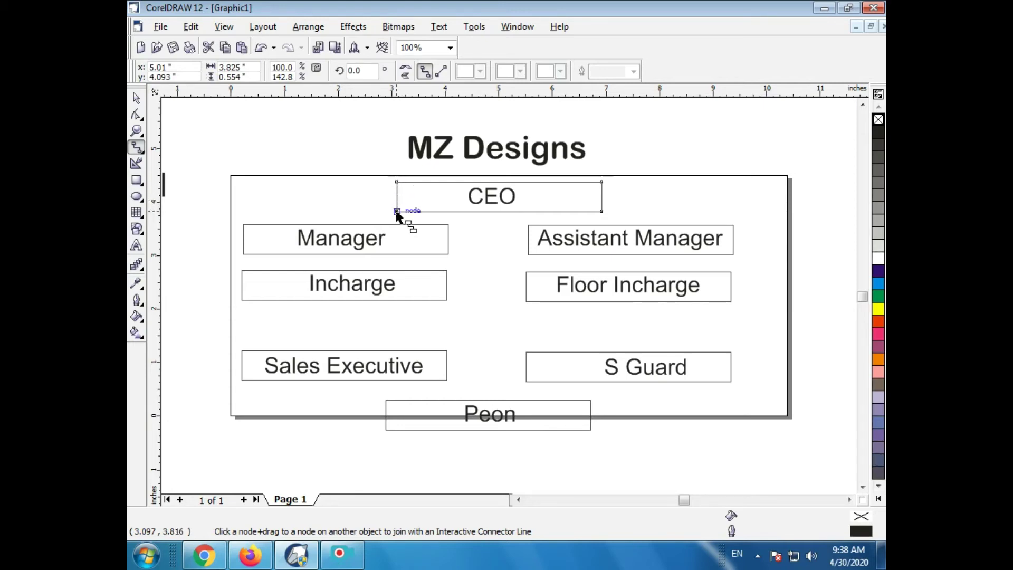
drag(396, 197, 304, 224)
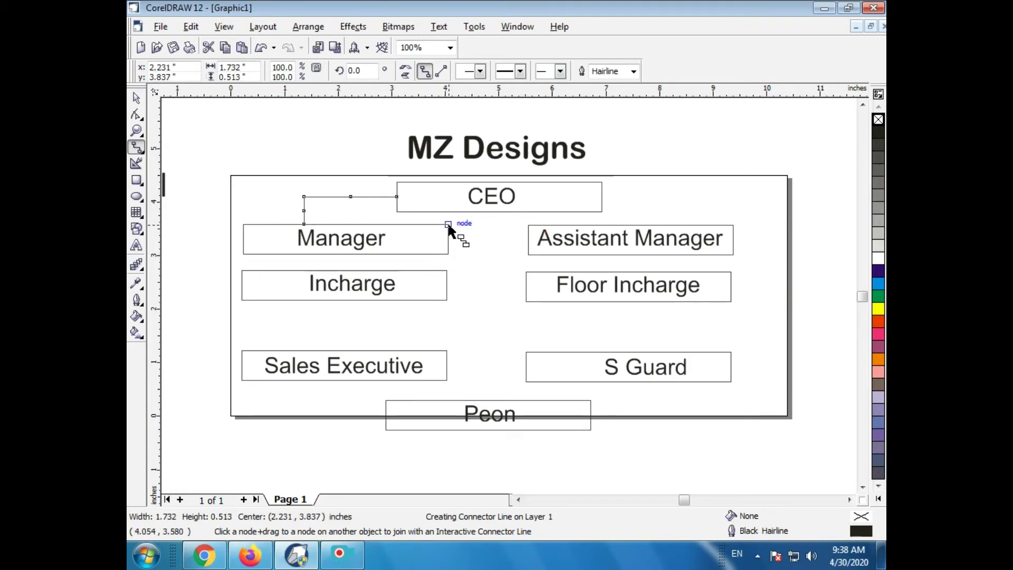
Try an angled connector from the Manager rectangle's top-right corner to the Assistant Manager rectangle's top edge, then undo the added connectors.
drag(448, 224, 660, 224)
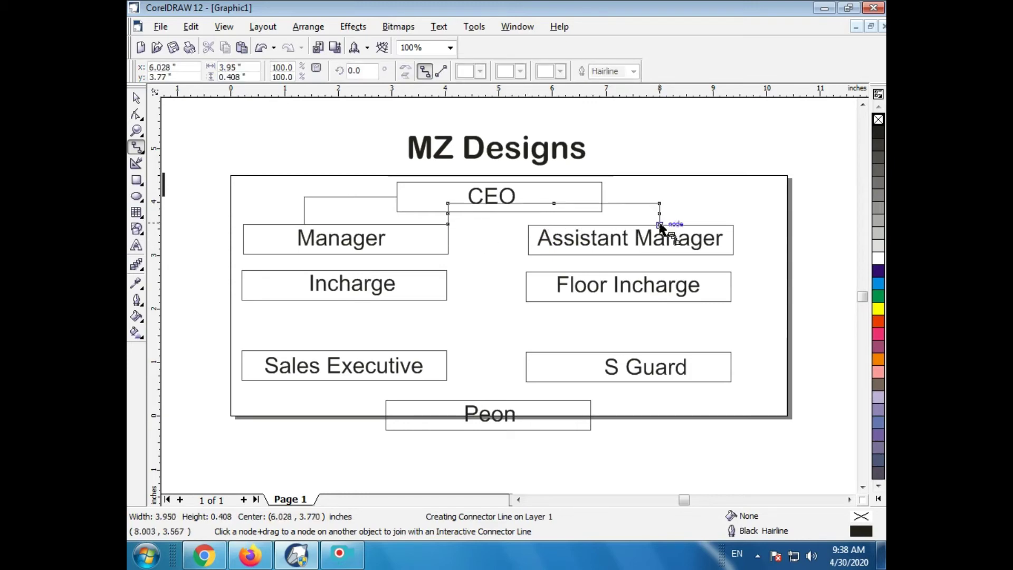
click(553, 204)
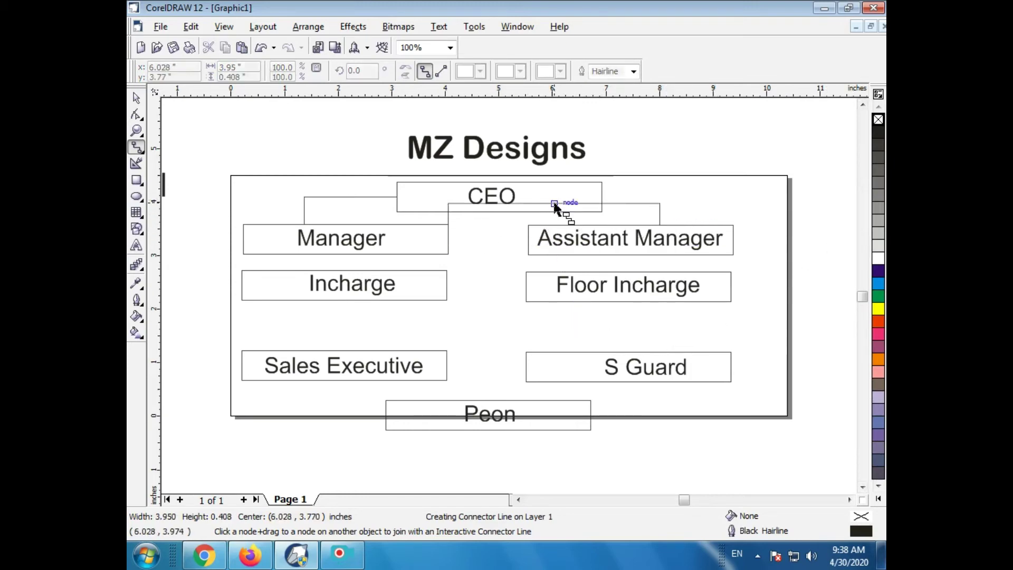
drag(555, 212, 554, 215)
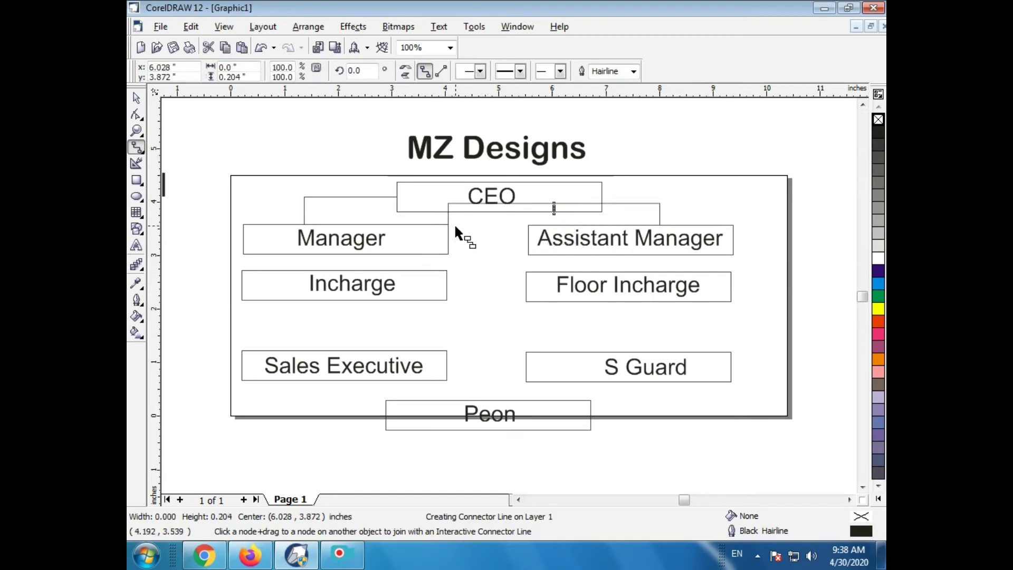
key(ctrl+z)
key(ctrl+z)
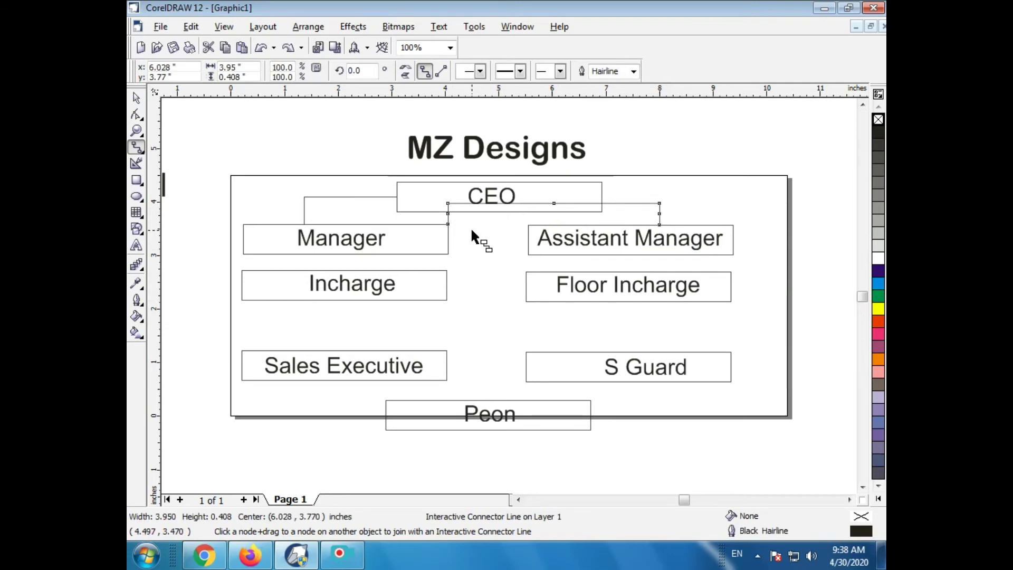
Try a straight connector line between the facing sides of the Manager and Assistant Manager rectangles, then undo it.
click(441, 73)
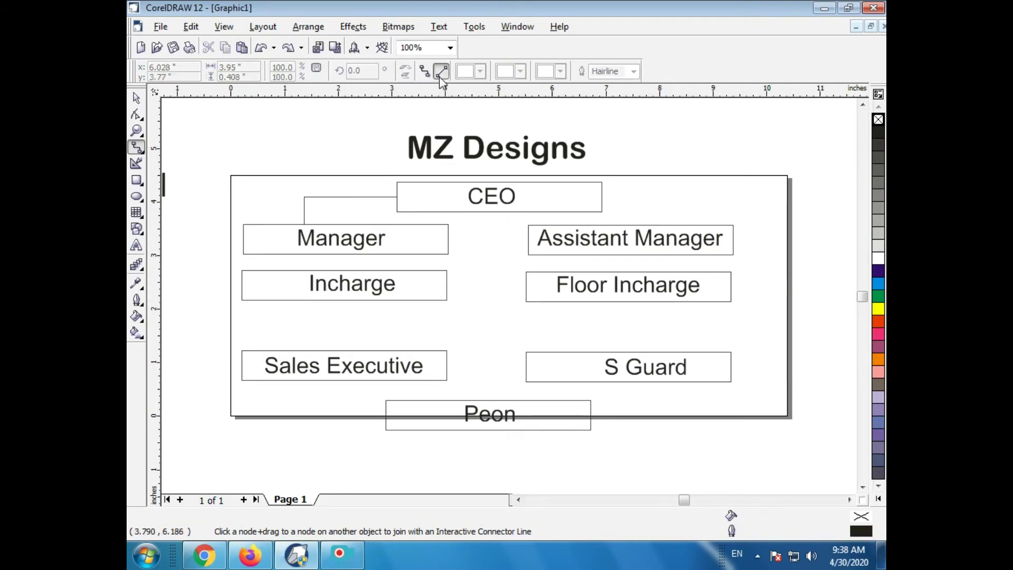
drag(449, 239, 528, 240)
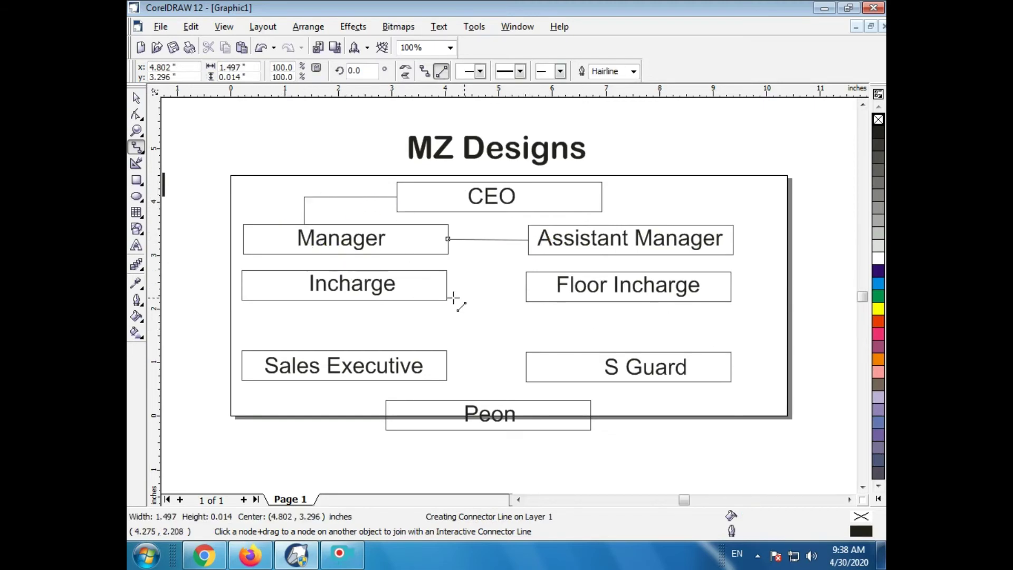
key(ctrl+z)
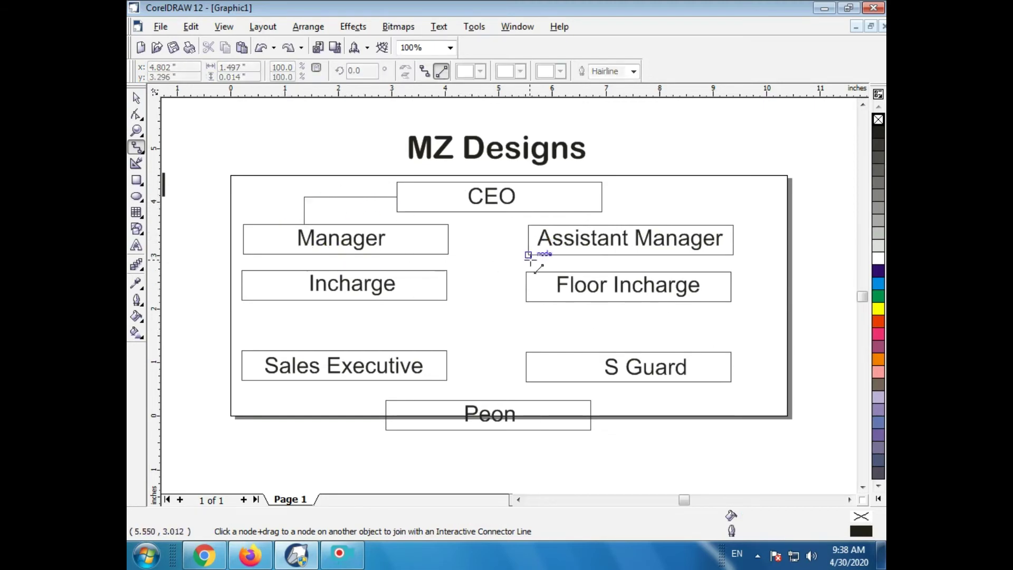
Draw straight connectors between the facing corners of Manager and Assistant Manager, Assistant Manager and Incharge, and Incharge and Floor Incharge.
drag(448, 254, 528, 225)
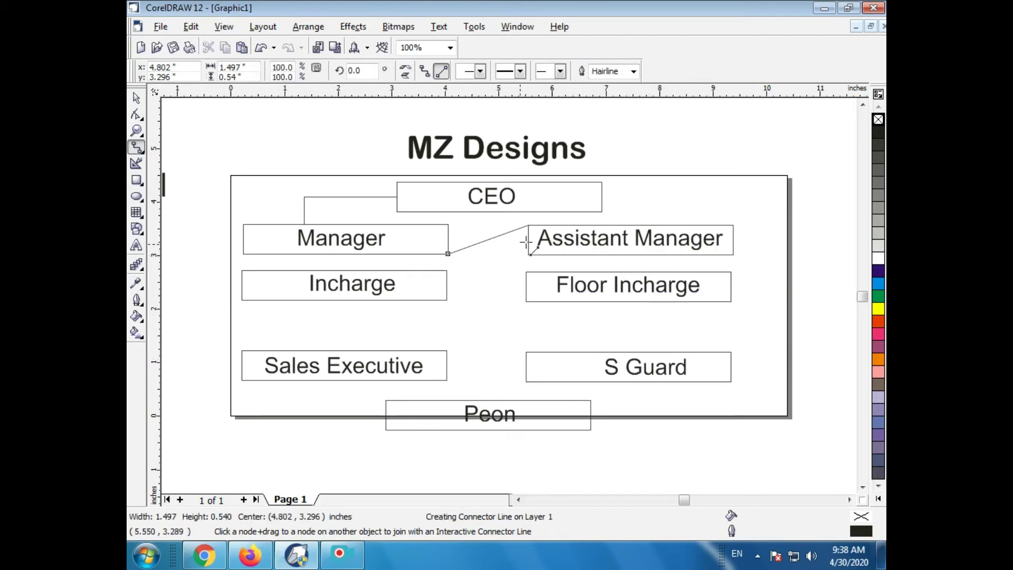
drag(528, 254, 447, 300)
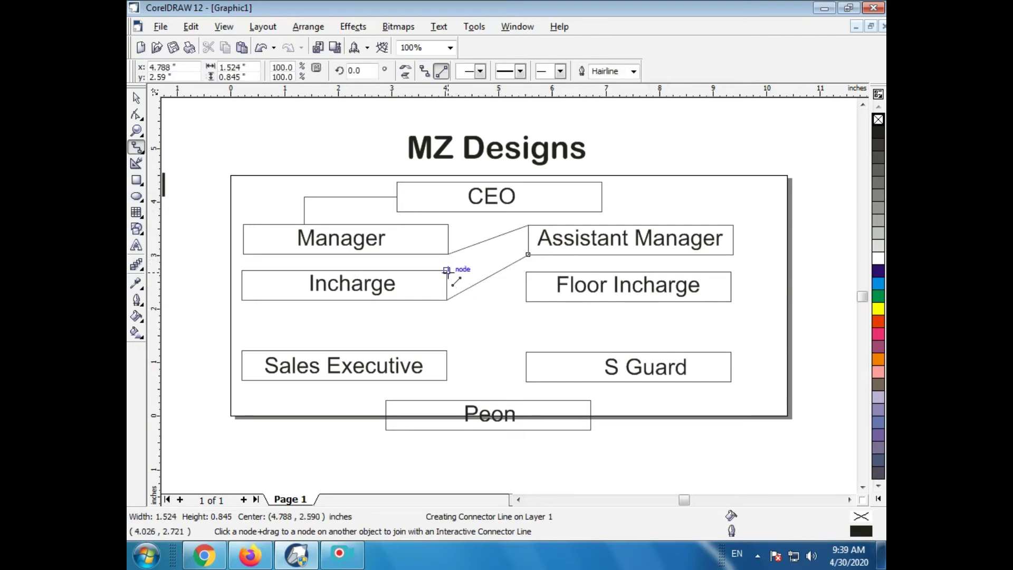
drag(447, 270, 526, 301)
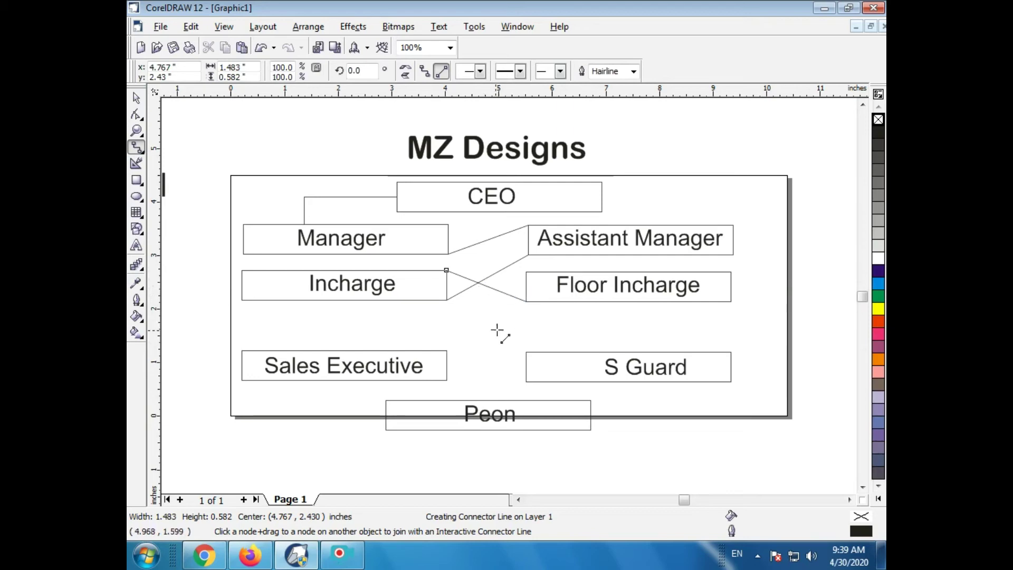
click(422, 298)
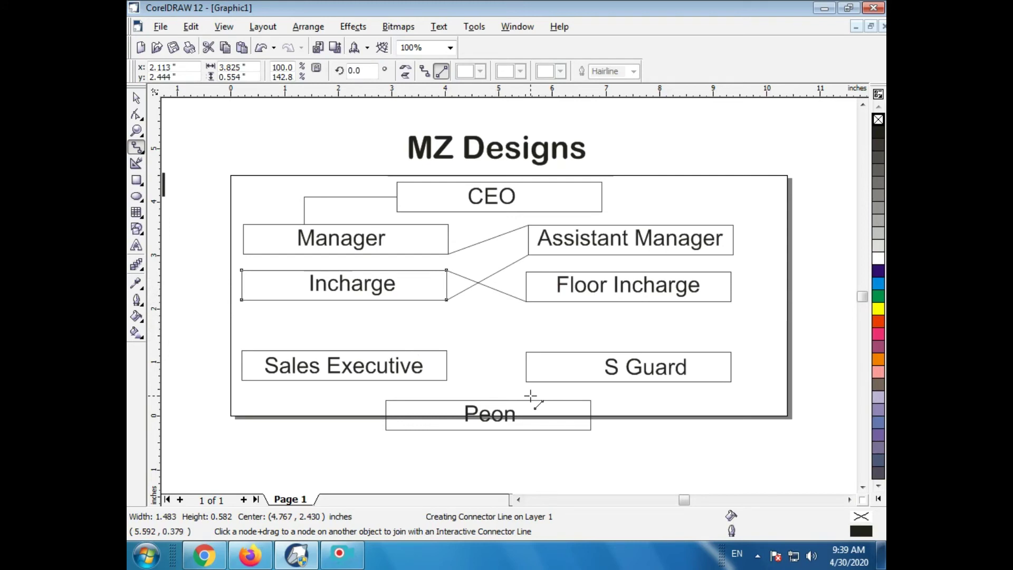
click(136, 98)
scroll(338, 269, down, 3)
click(508, 347)
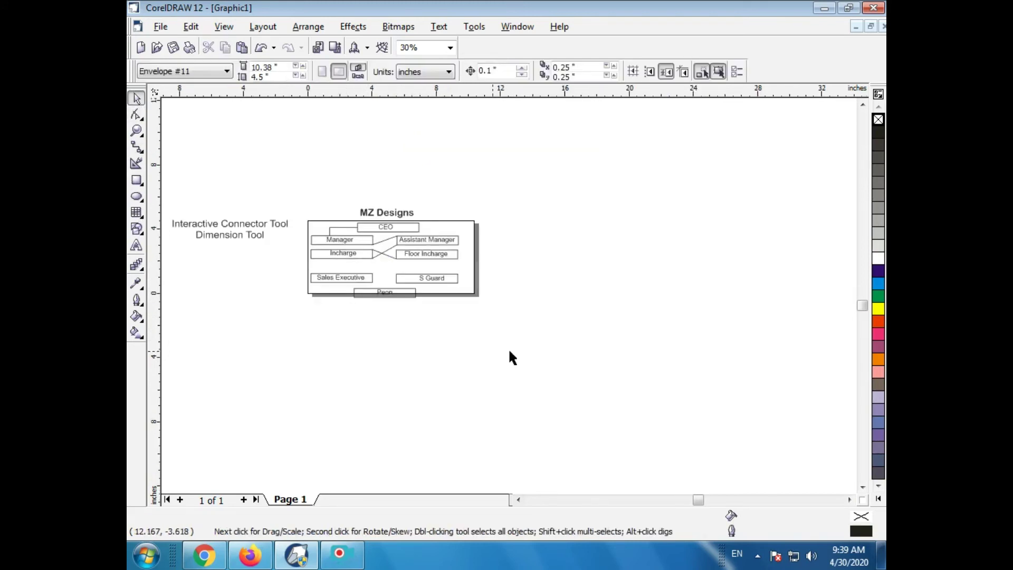
Try a horizontal dimension about 17.23 in long across the chart with the Dimension tool, then delete it.
click(135, 150)
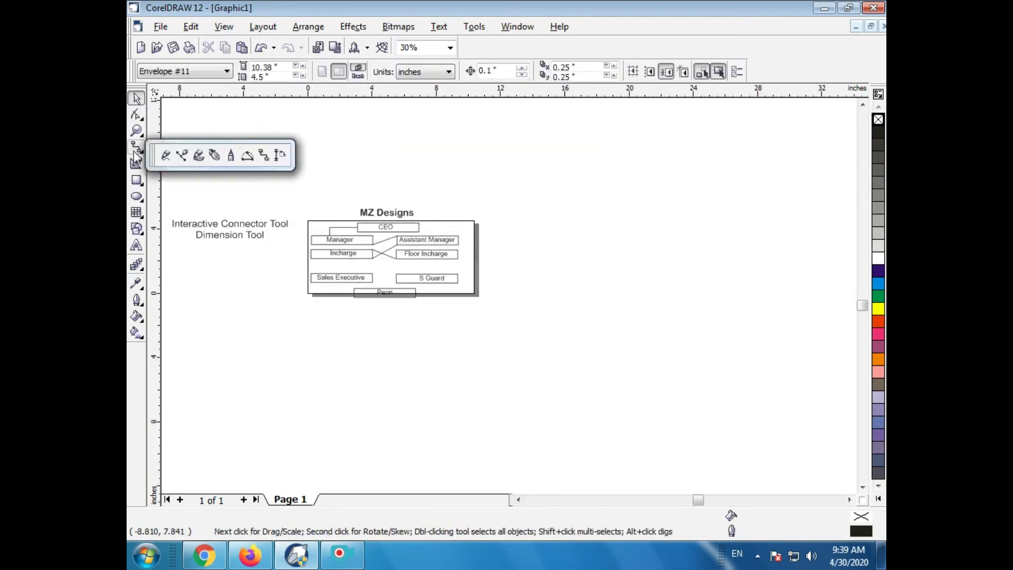
click(279, 157)
click(274, 153)
click(552, 205)
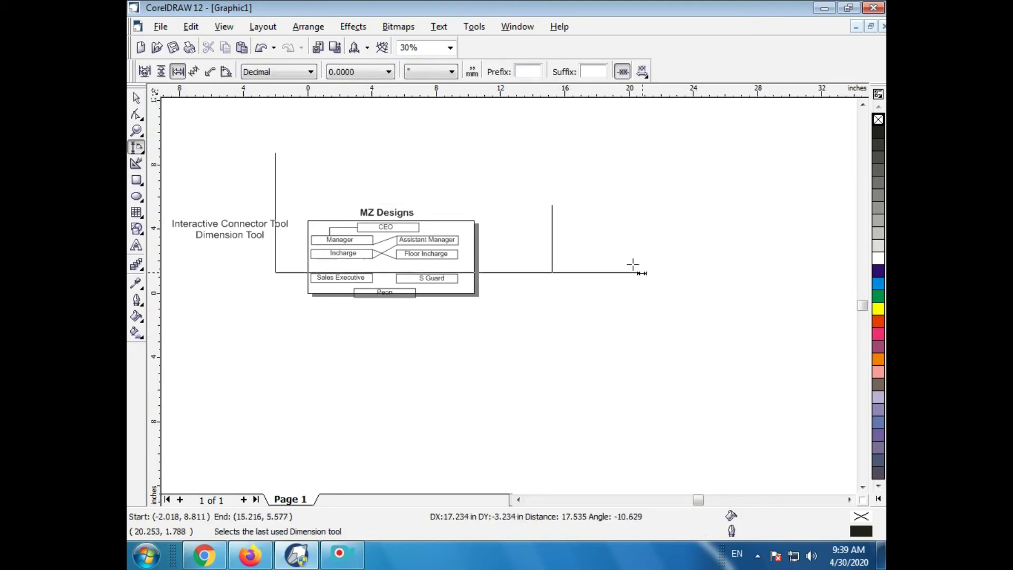
click(589, 281)
key(space)
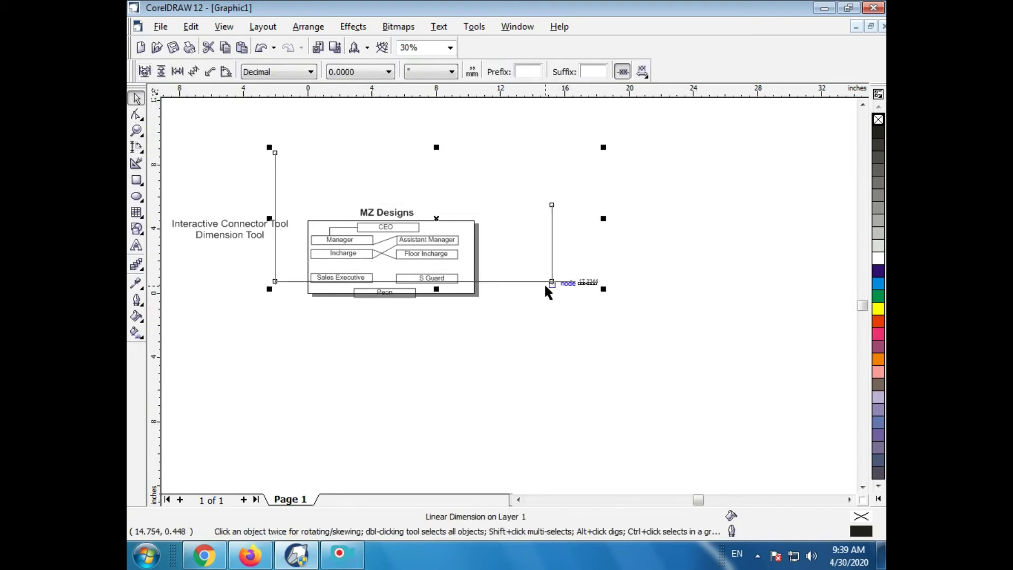
key(Delete)
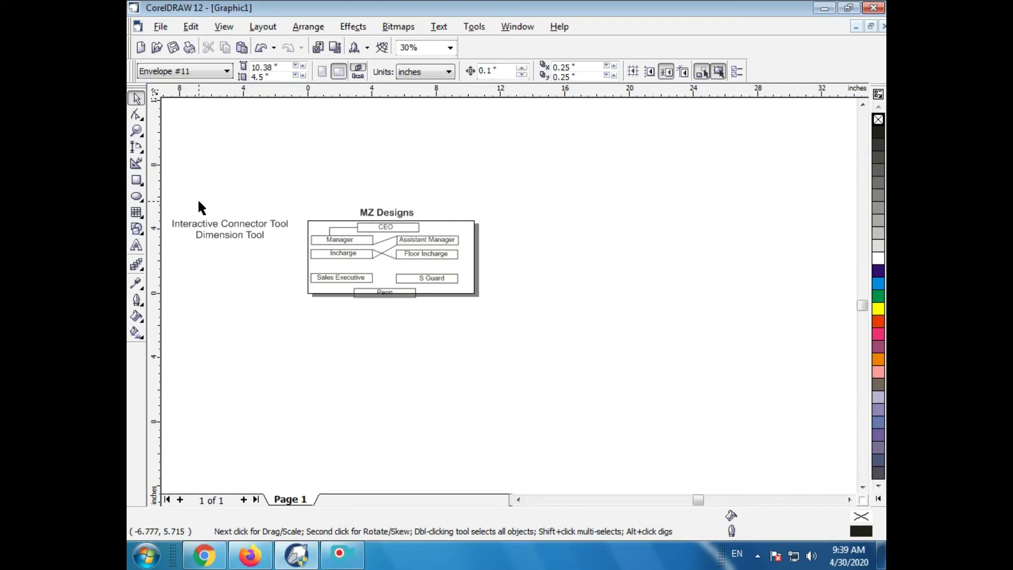
Draw a horizontal dimension about 9.70 in long below the page, placing its value label far to the right of the measured span.
click(137, 147)
click(287, 333)
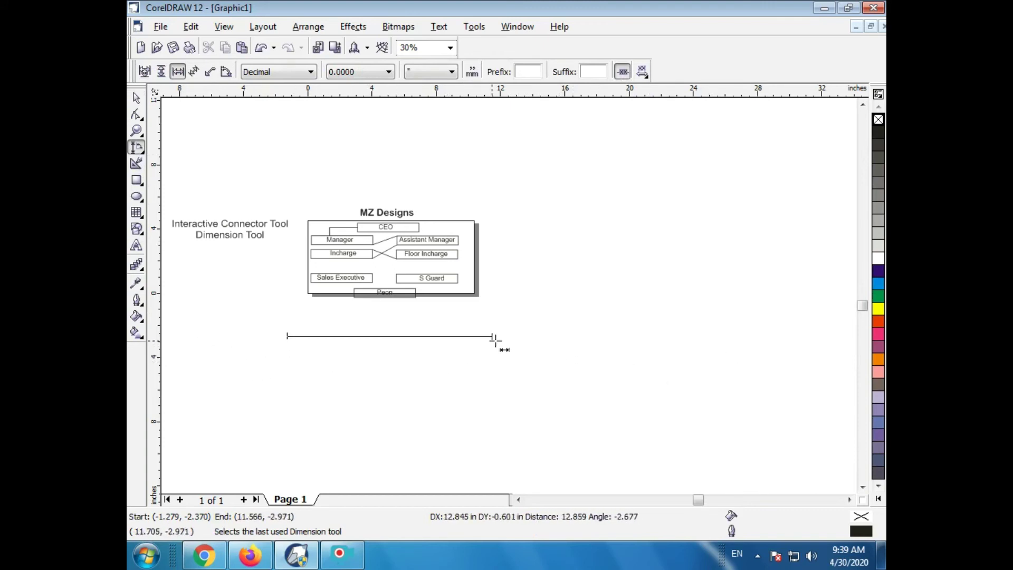
click(443, 359)
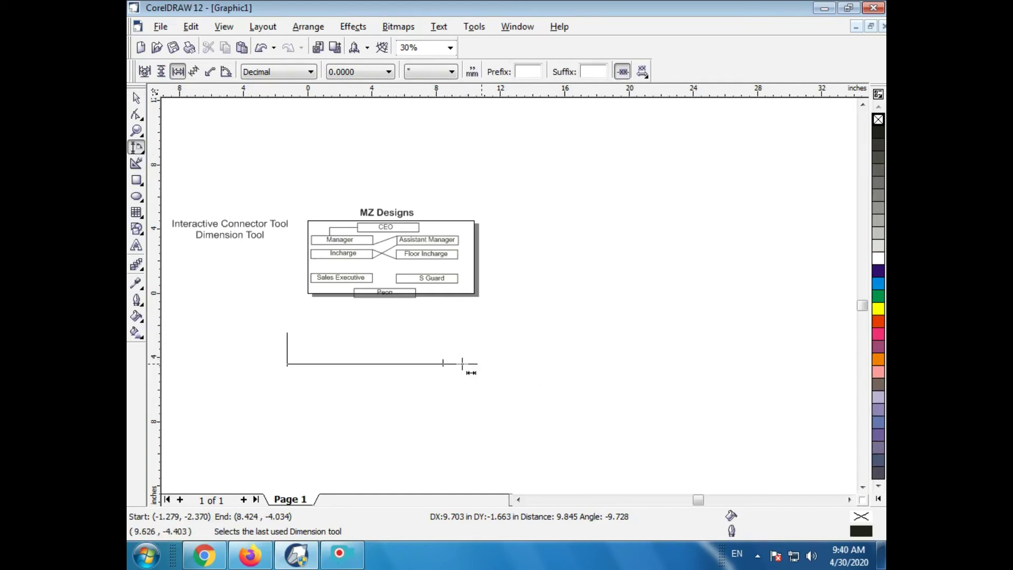
click(618, 420)
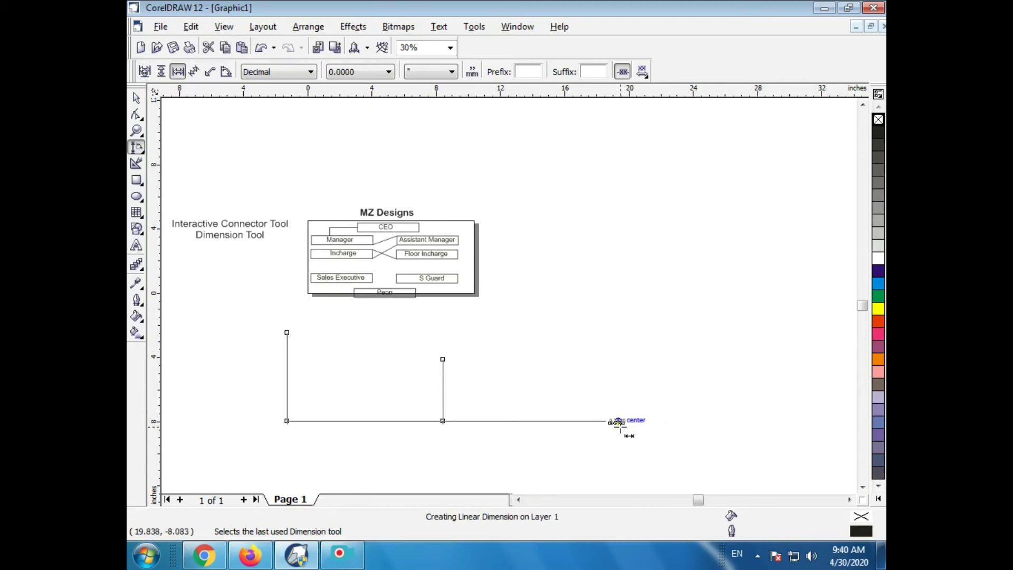
click(617, 421)
Examine the value label of the new dimension up close, then return to a view of the whole drawing.
key(z)
drag(587, 407, 680, 442)
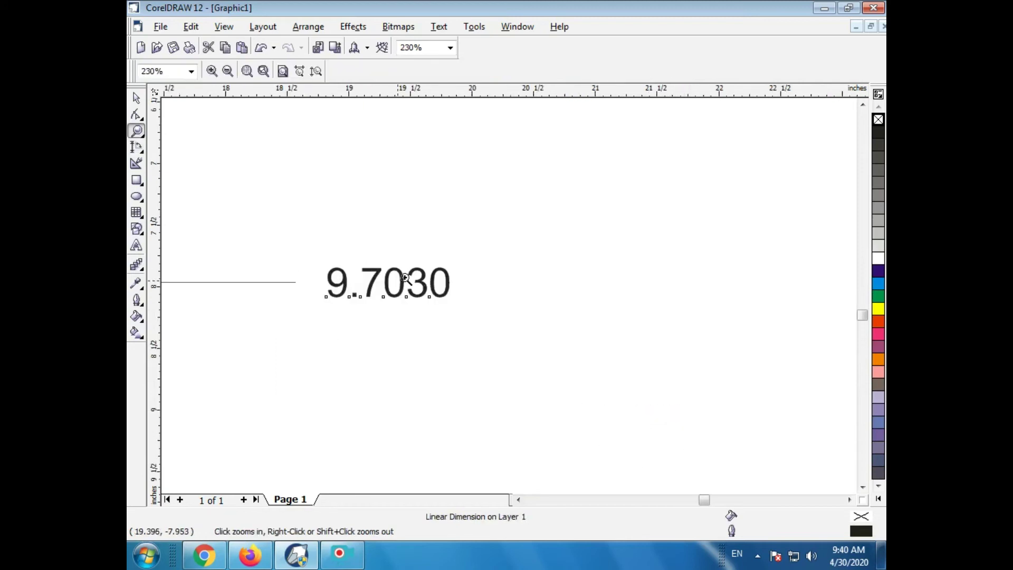
click(136, 98)
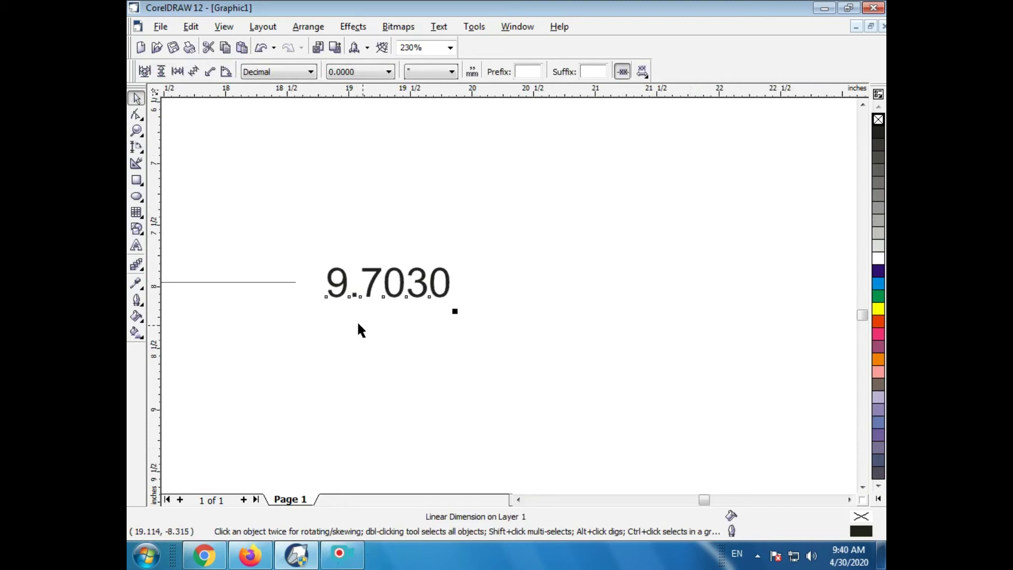
scroll(359, 328, down, 5)
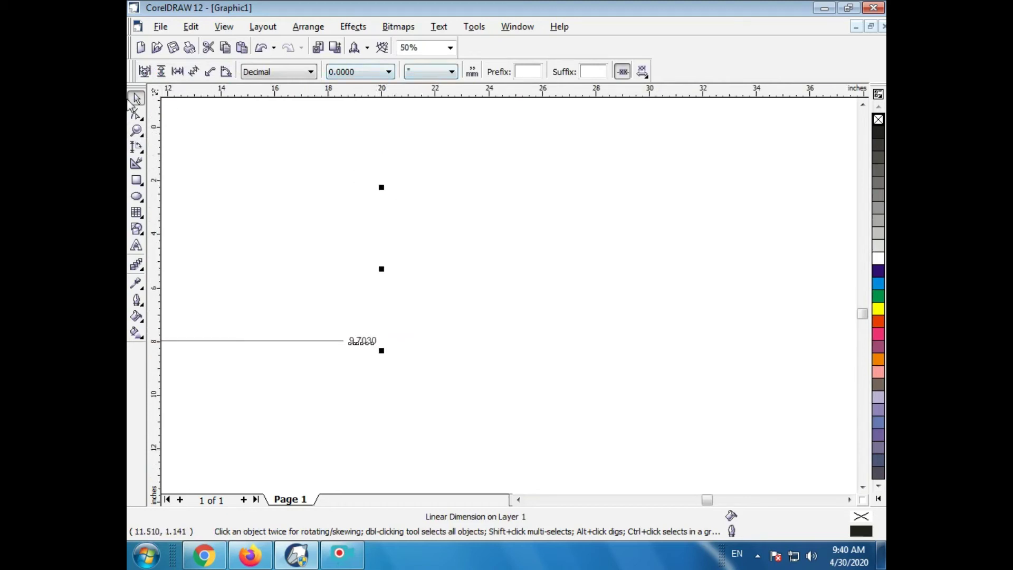
click(669, 272)
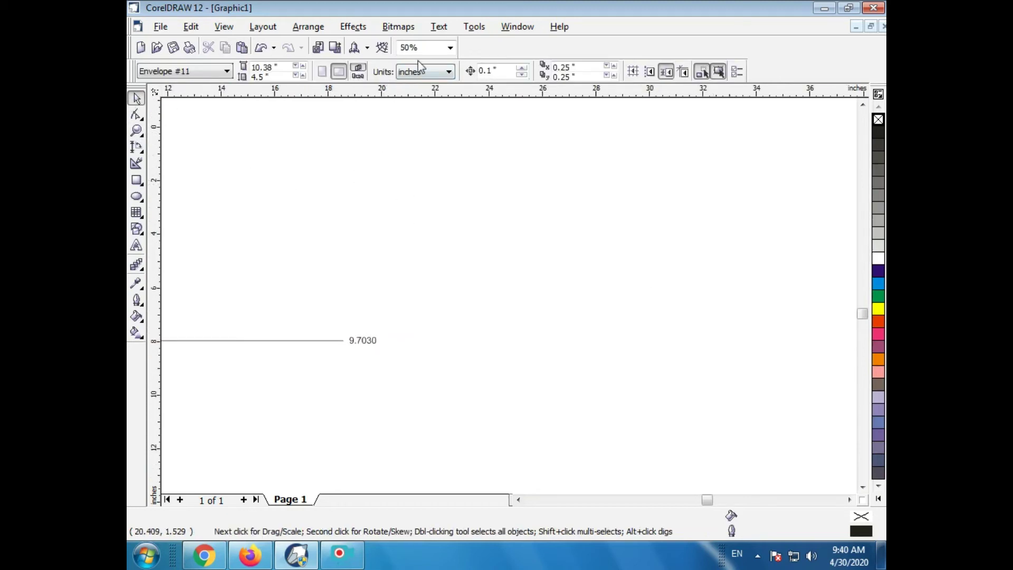
click(450, 47)
click(434, 61)
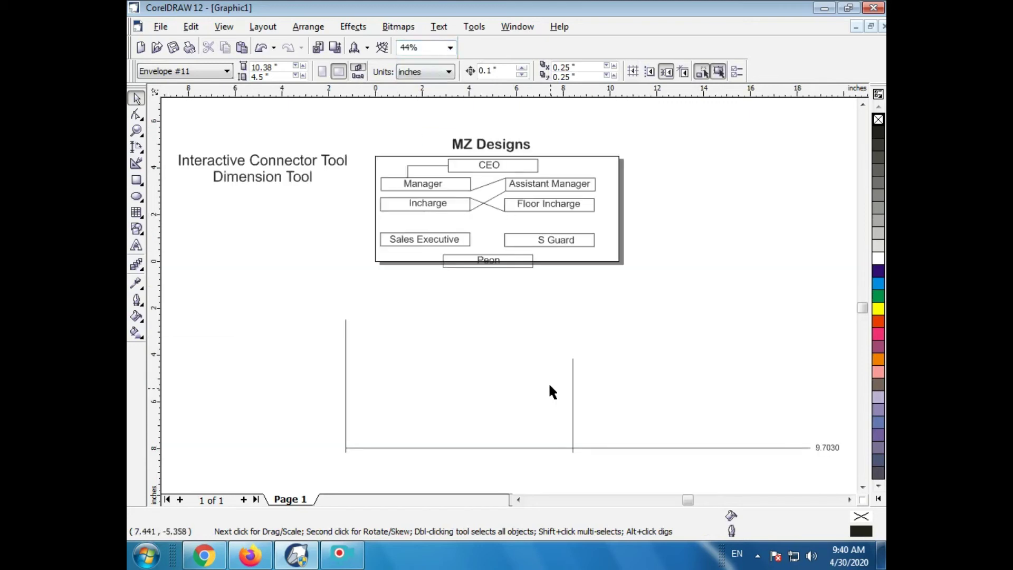
Draw a second horizontal dimension about 11.41 in long below the page, with its label just beyond the right end.
click(139, 151)
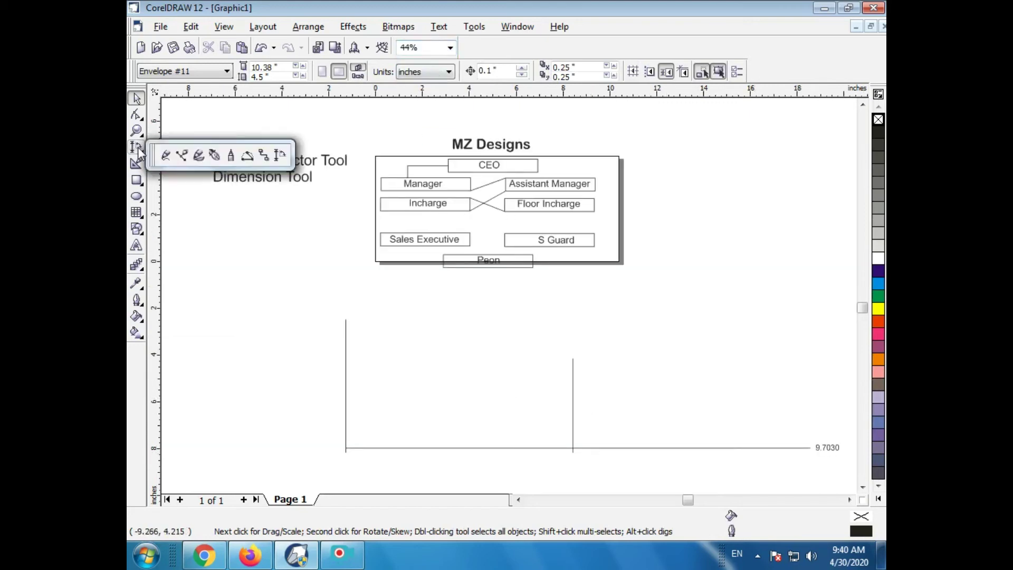
click(280, 158)
drag(224, 307, 491, 352)
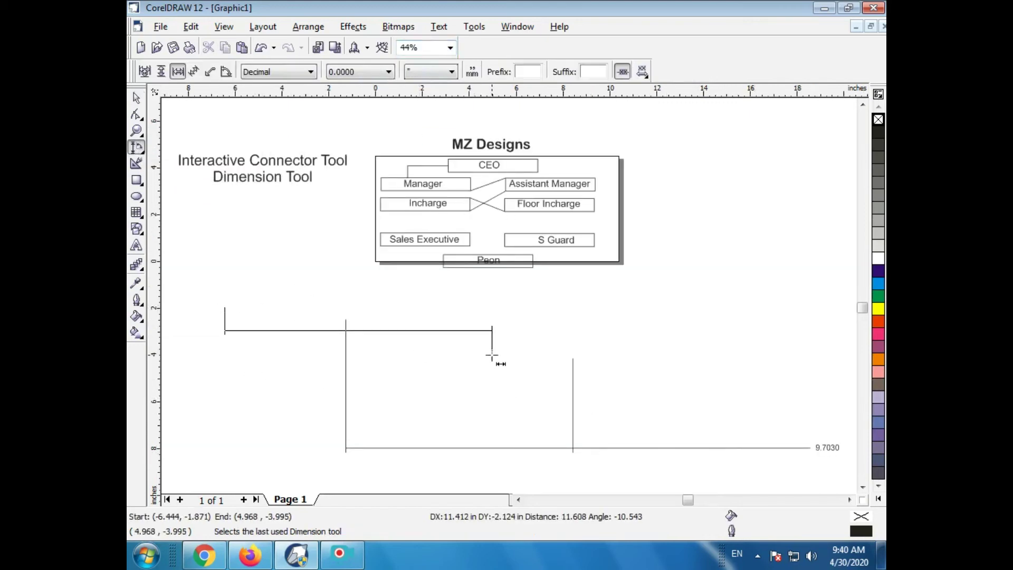
click(499, 322)
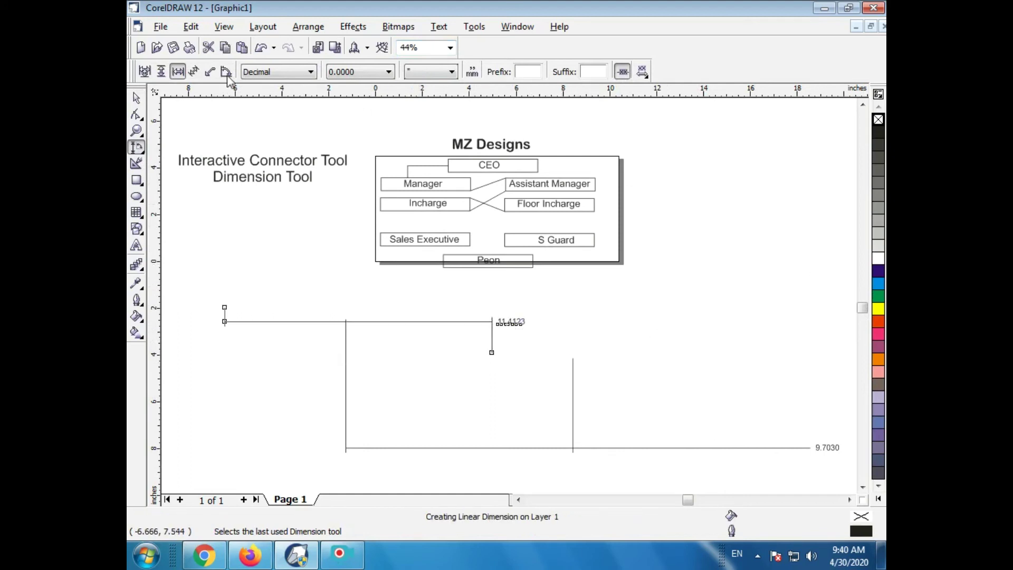
Draw an auto dimension about 7.16 in long in the empty area right of the page.
click(146, 75)
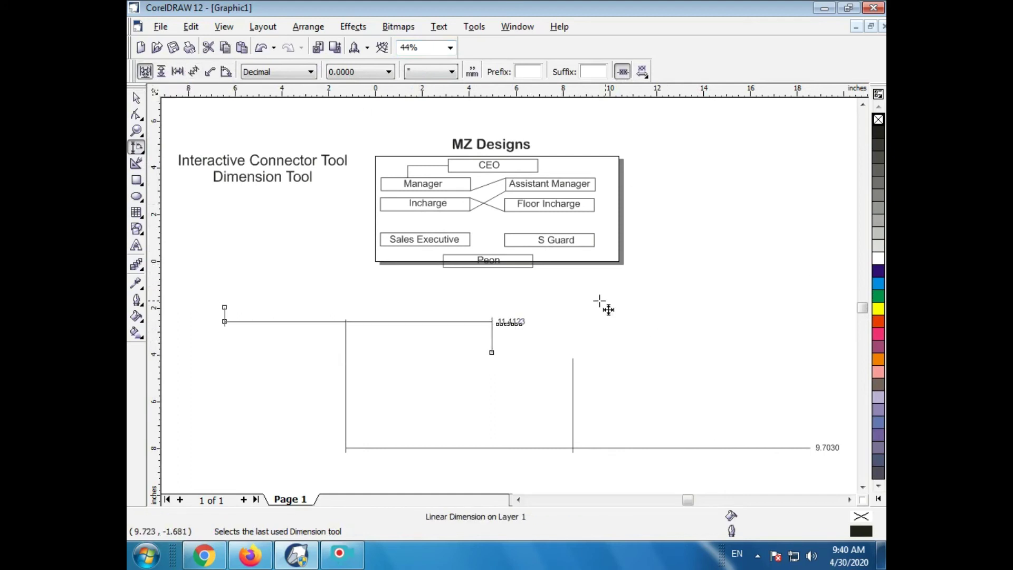
drag(630, 293, 796, 234)
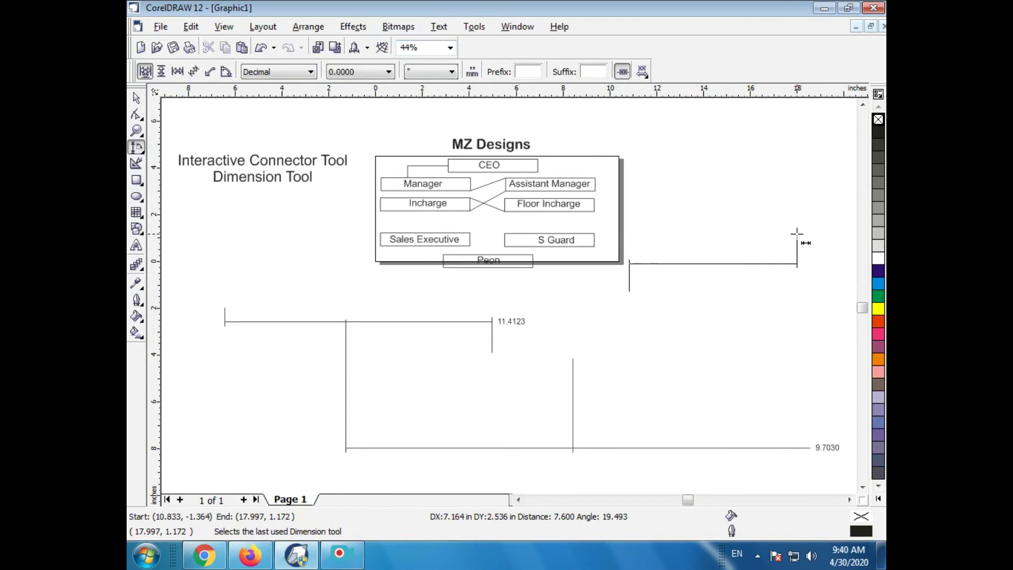
click(796, 233)
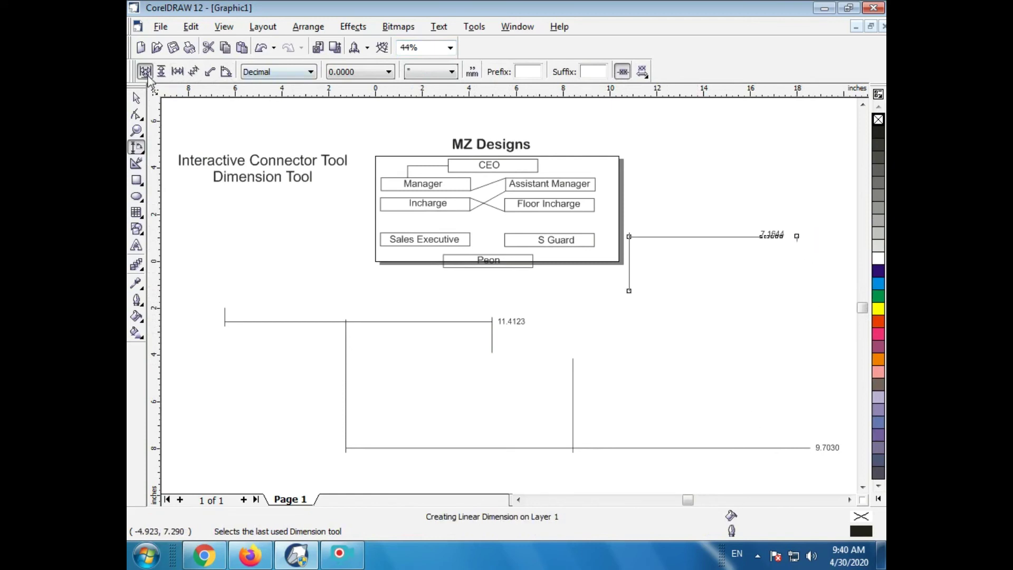
Draw a vertical dimension about 2.76 in high below the page, with its label above the dimension line.
click(161, 72)
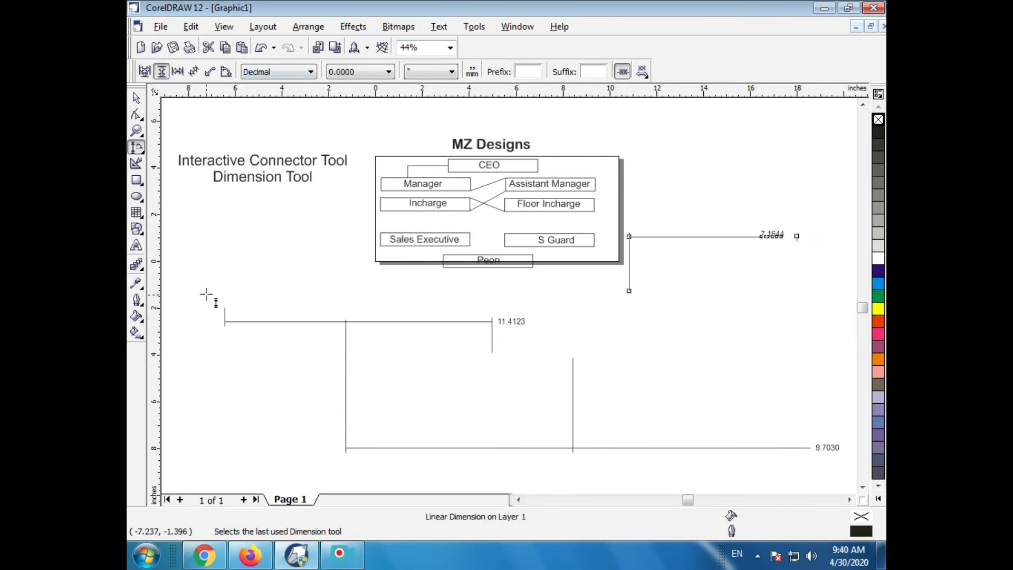
drag(211, 359, 515, 424)
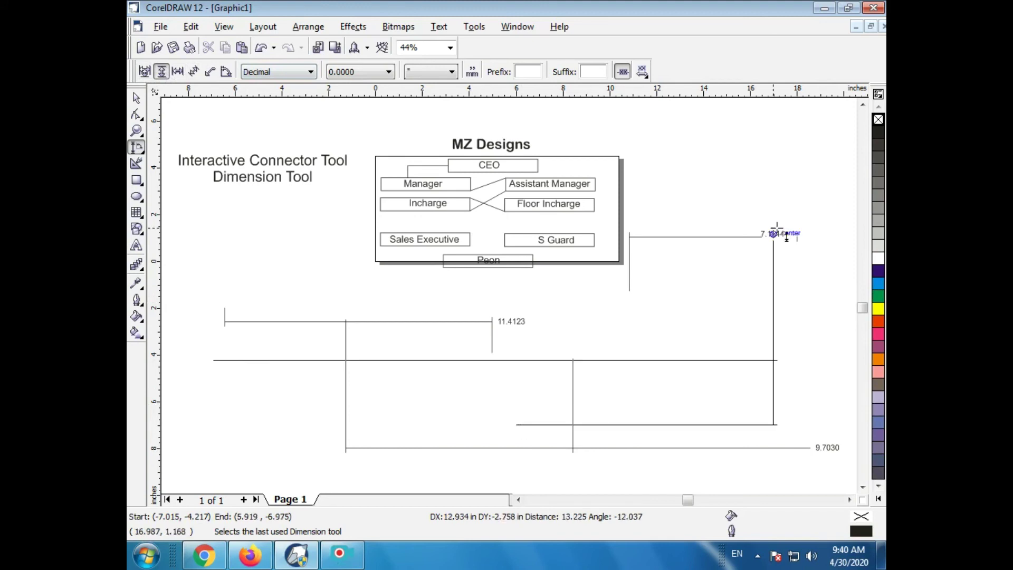
click(654, 315)
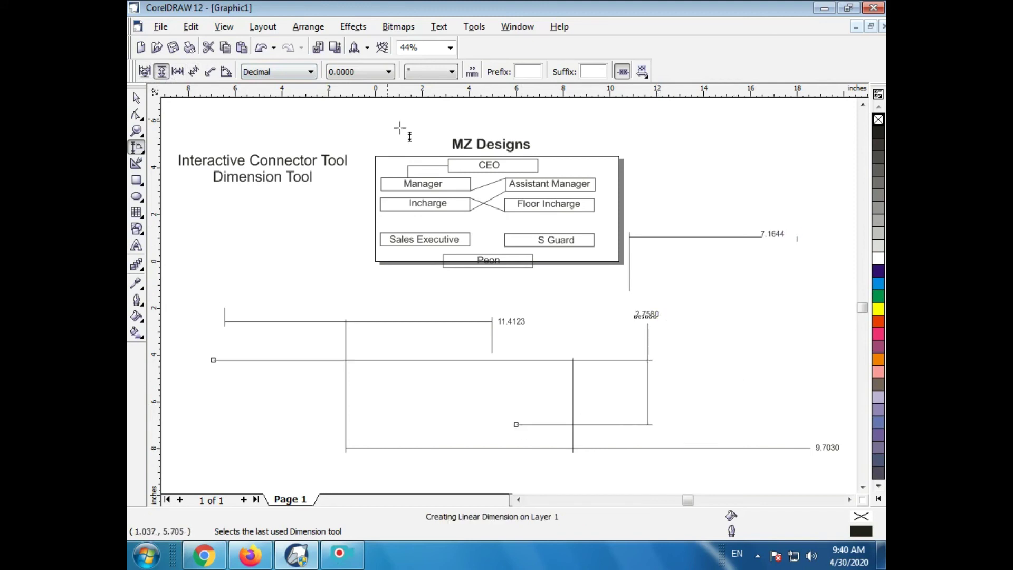
Draw a horizontal dimension about 15.28 in long below the page, placing its line and label between the existing dimensions.
click(178, 71)
drag(244, 283, 601, 314)
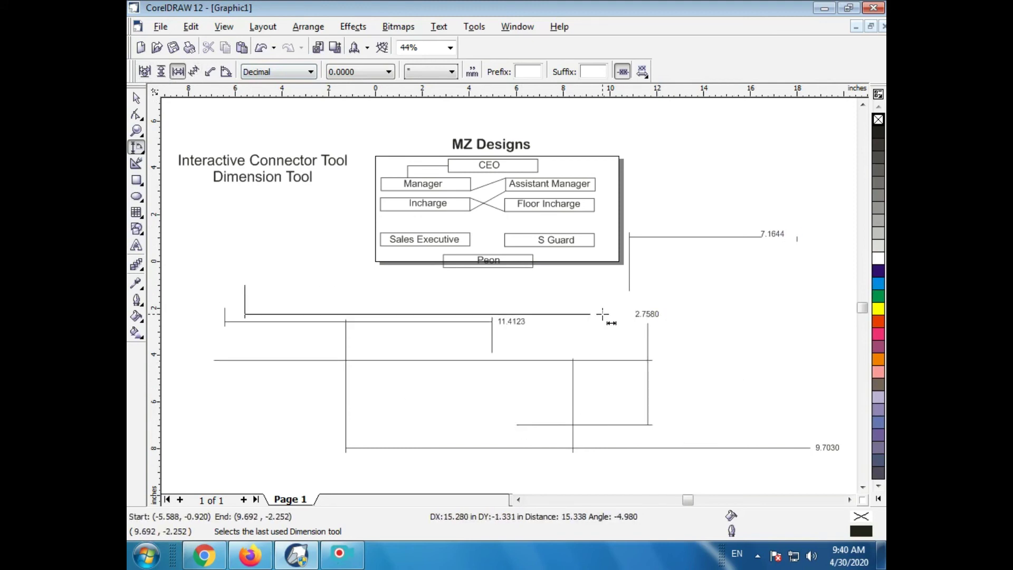
click(582, 370)
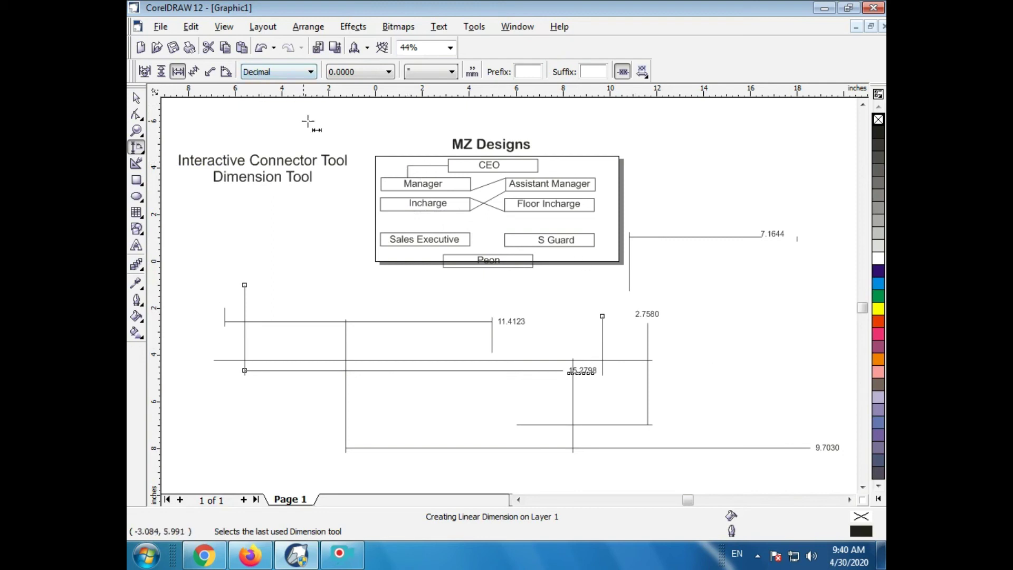
Review the dimension styles and set the precision of the selected 15.28 in horizontal dimension to 0 decimals.
click(274, 73)
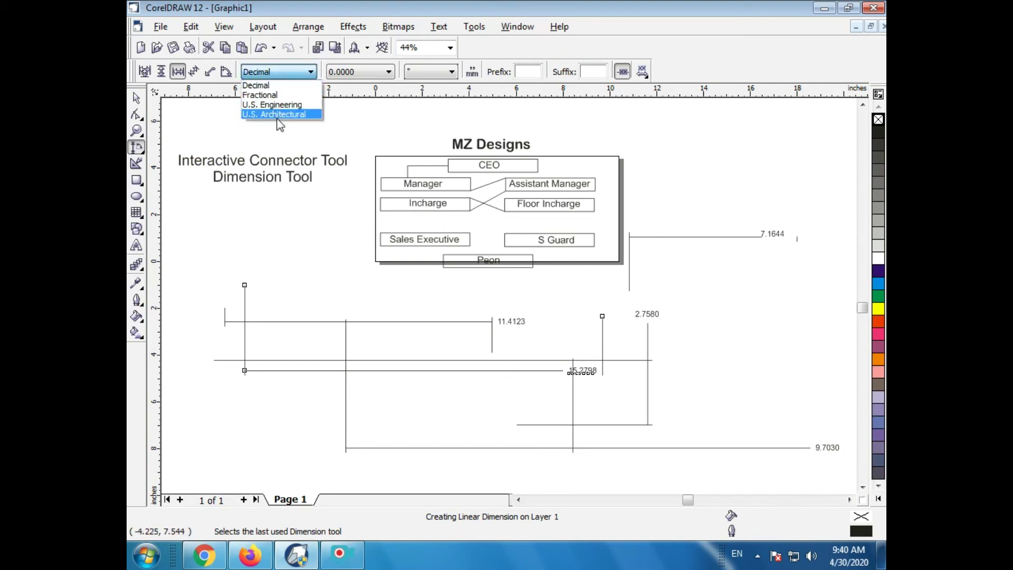
click(359, 78)
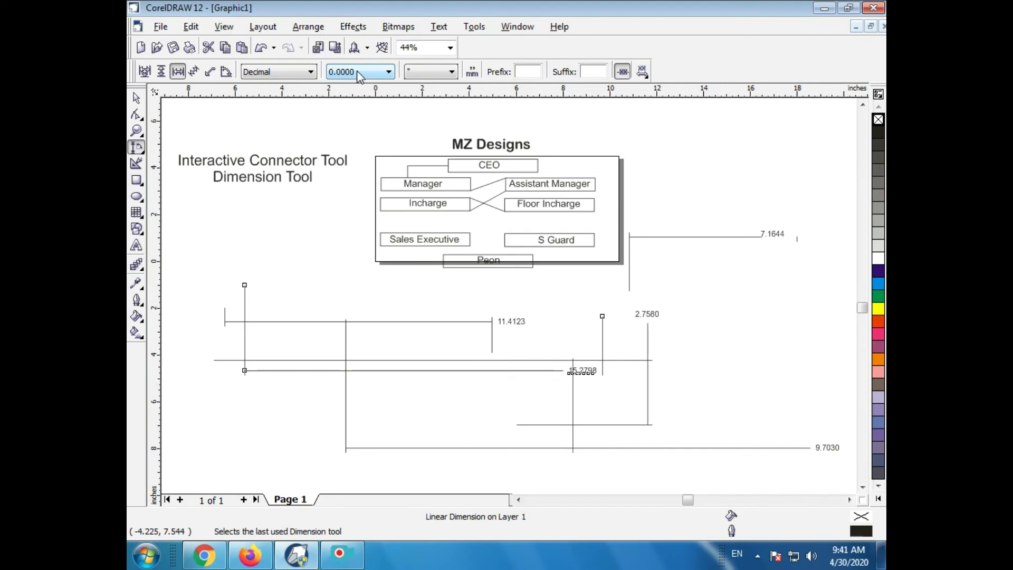
click(359, 73)
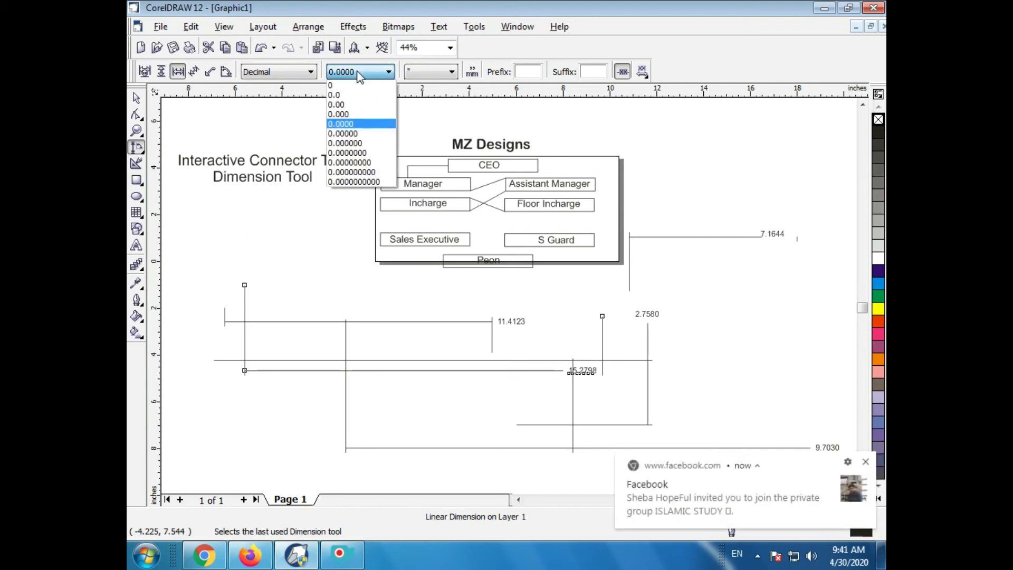
click(865, 461)
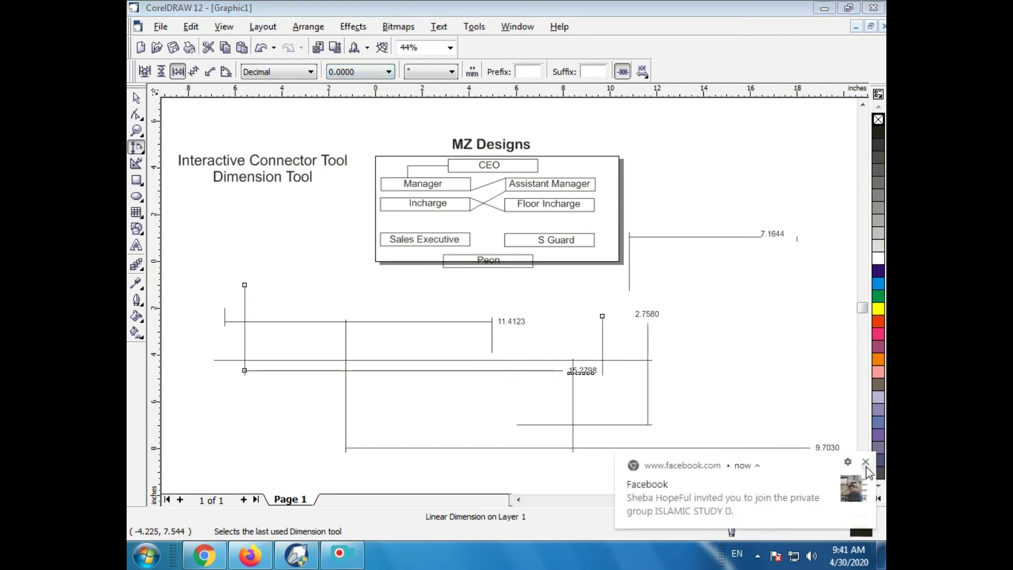
click(360, 72)
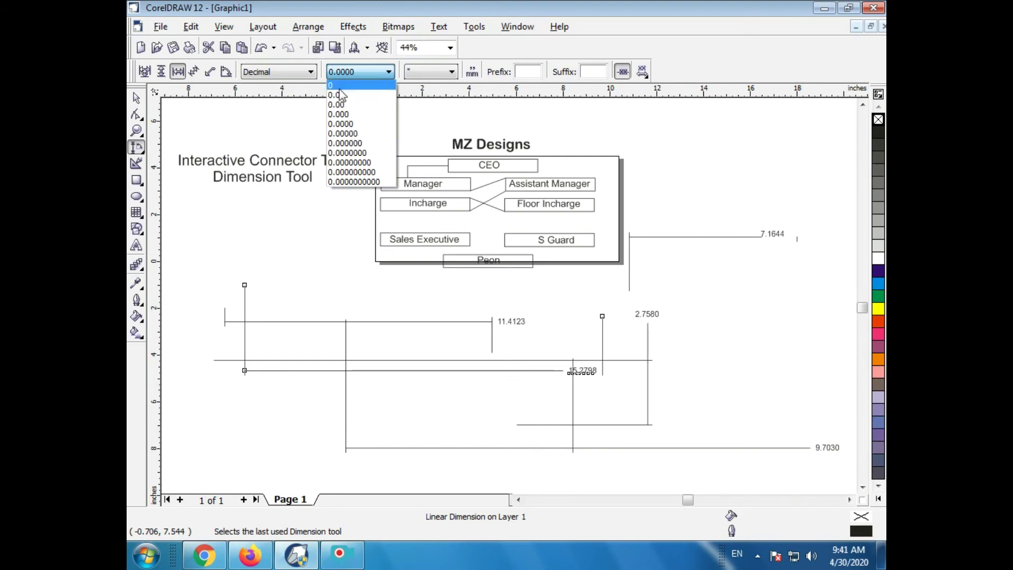
click(583, 364)
Draw another horizontal dimension about 5.23 in long just below the page, with its label beyond the right end.
drag(283, 278, 405, 305)
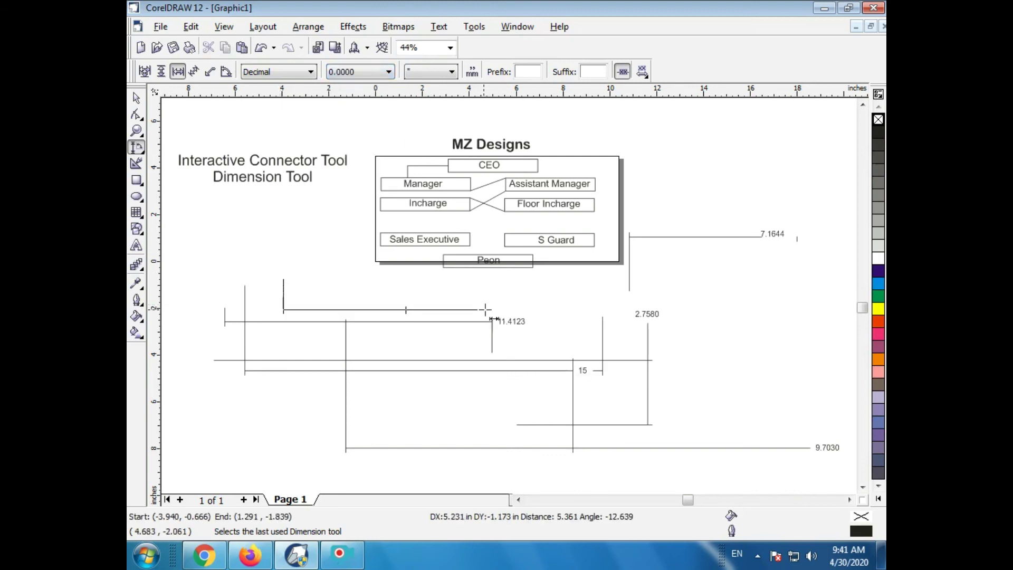
click(434, 285)
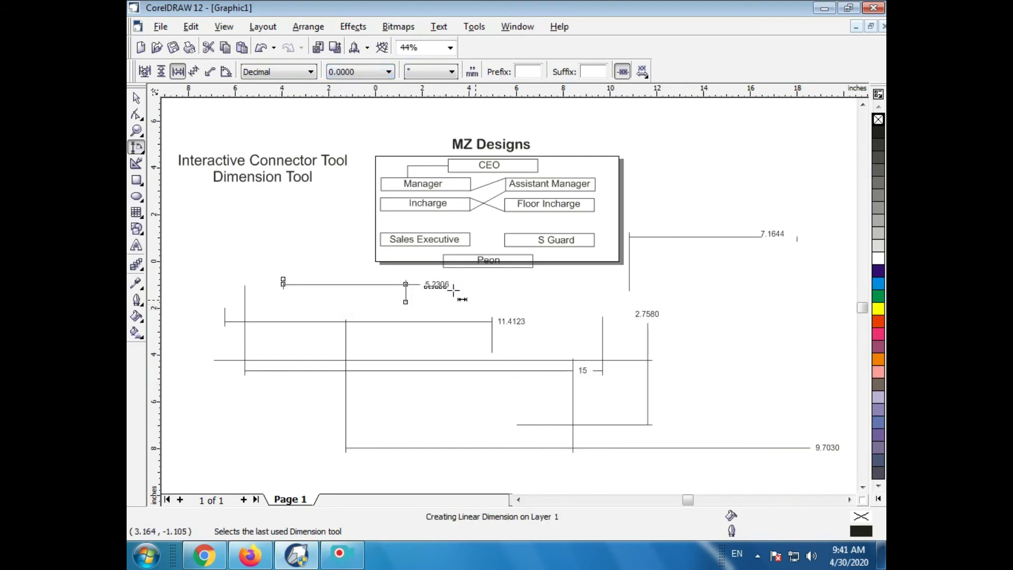
Review the available dimension units and add the prefix kg to the selected horizontal dimension just below the page.
click(424, 79)
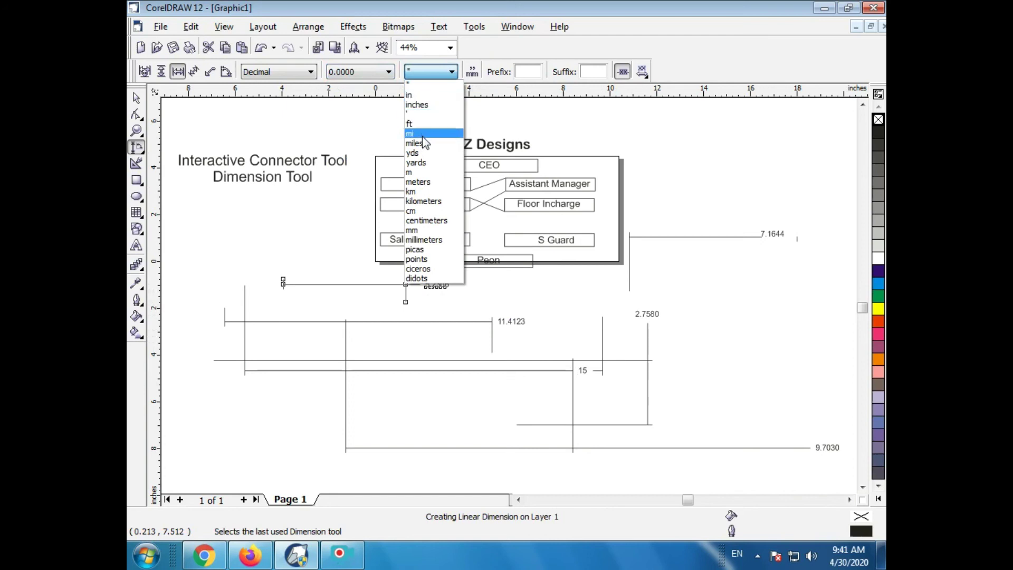
click(535, 74)
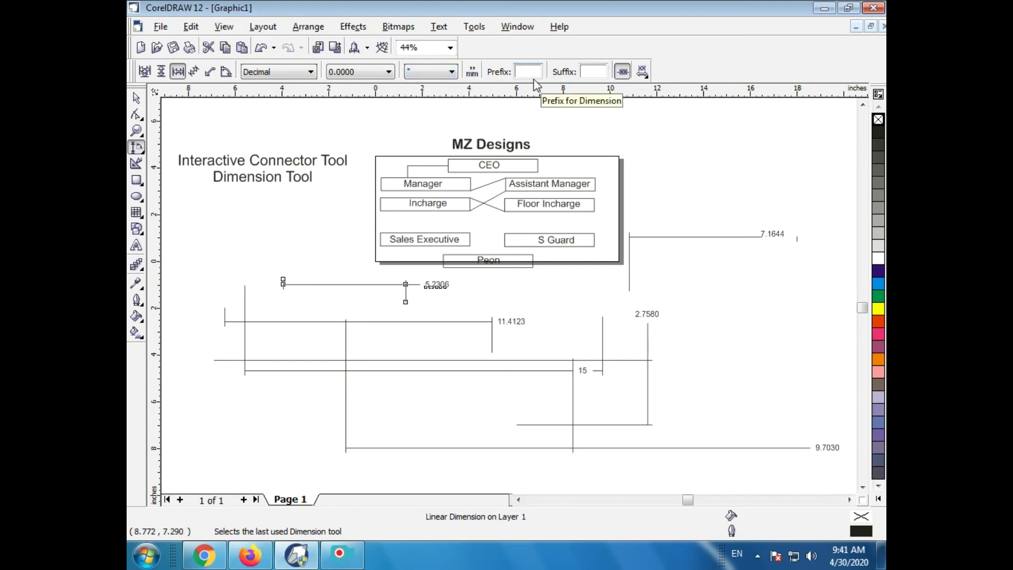
text(kg)
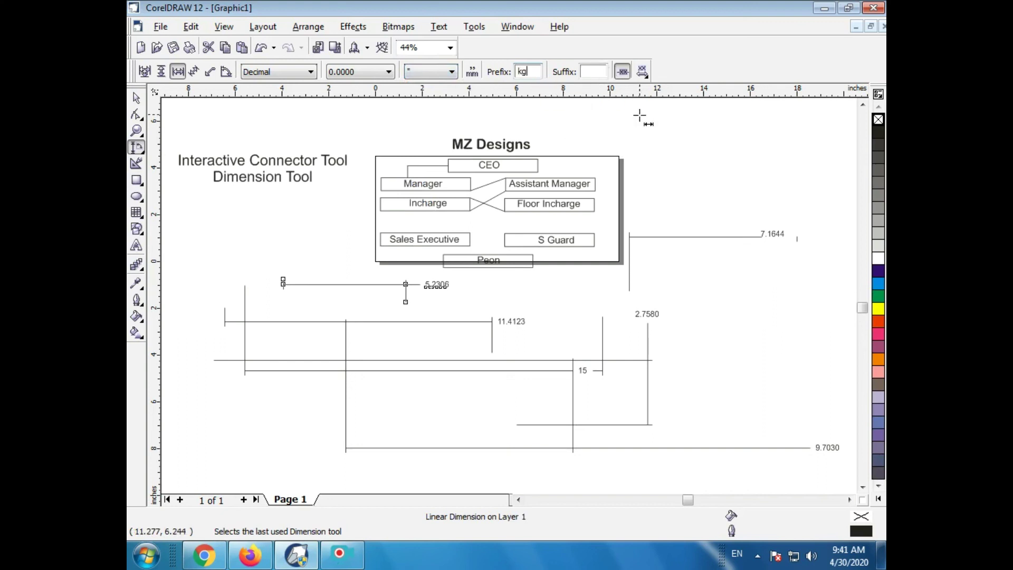
key(Return)
Draw a horizontal dimension about 5.86 in long beside the page, above the 7.1644 dimension, and give it the prefix kg and suffix mg.
mouse_move(645, 129)
mouse_down()
mouse_move(786, 203)
mouse_move(783, 191)
mouse_up()
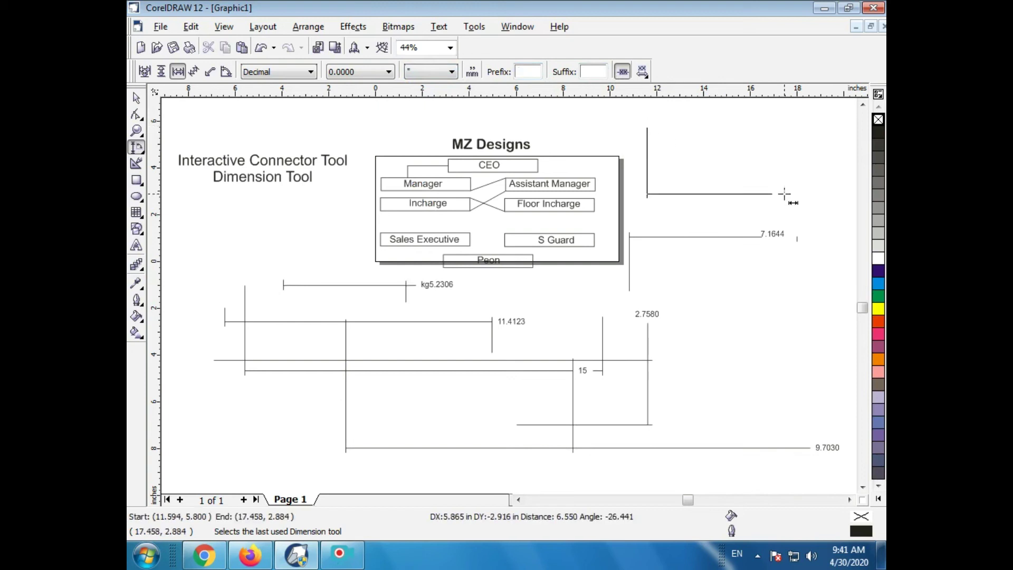
click(791, 151)
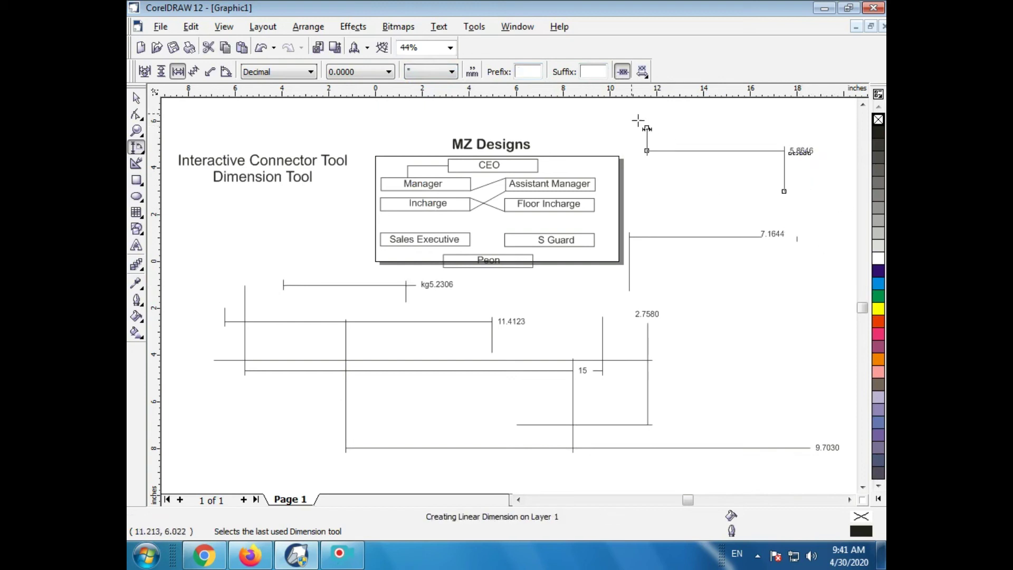
click(525, 71)
text(kg)
key(Return)
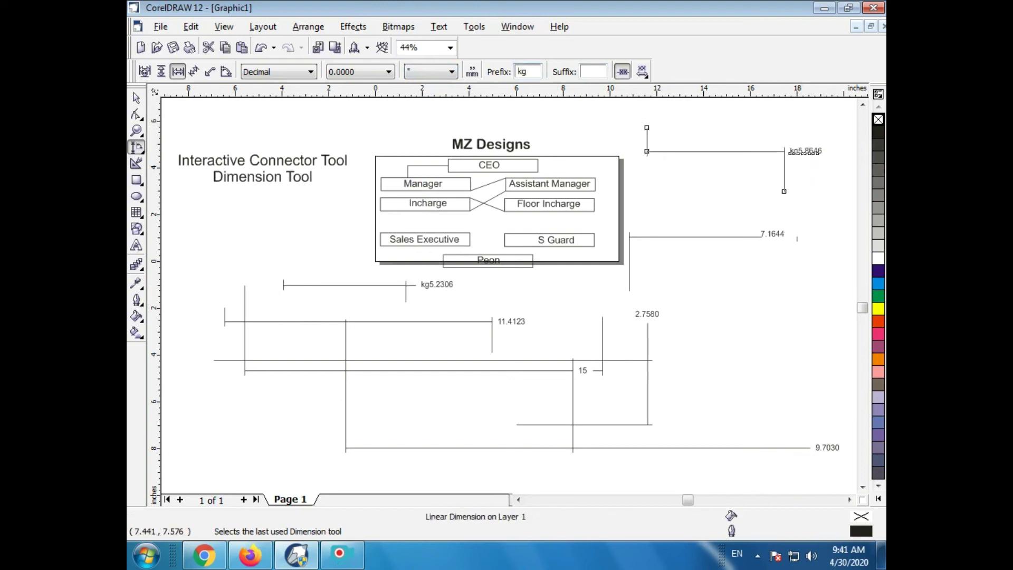
click(590, 70)
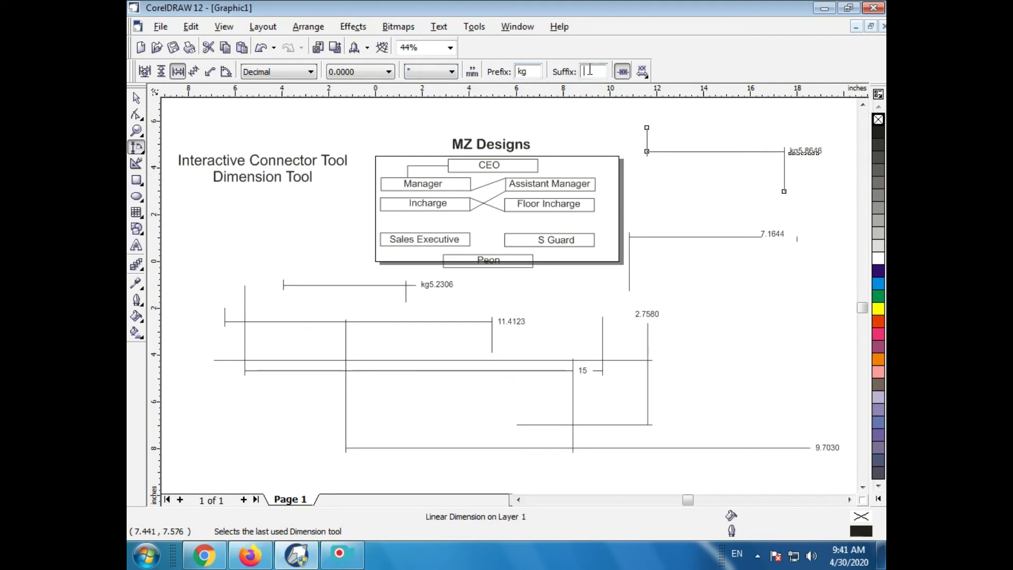
text(mg)
key(Return)
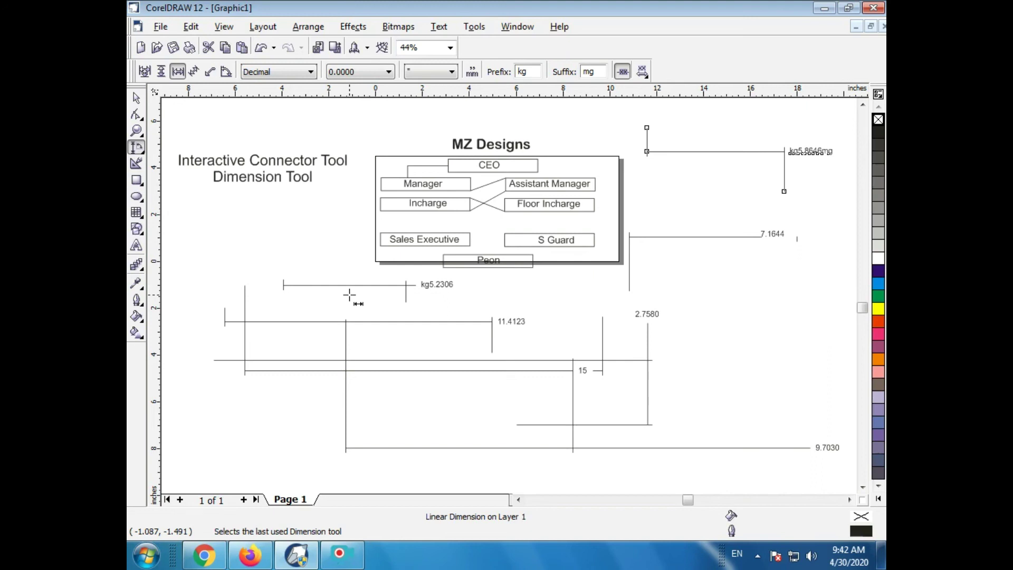
double_click(136, 98)
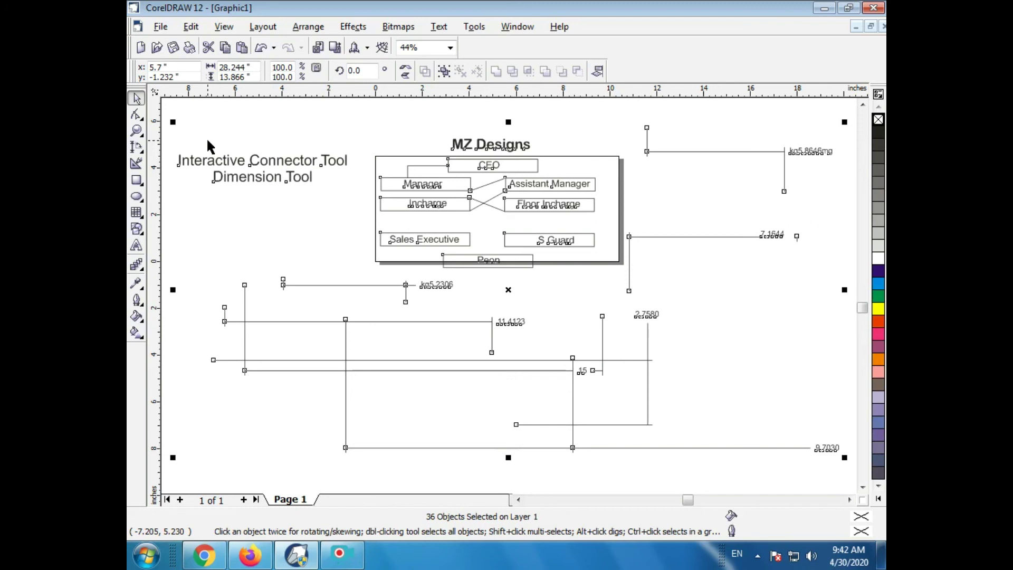
click(216, 118)
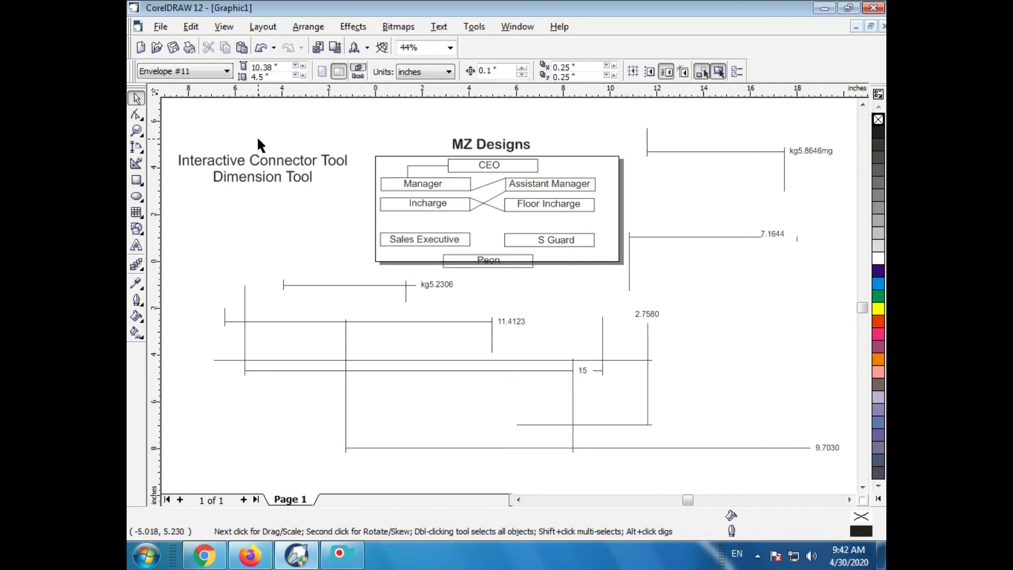
click(684, 119)
click(335, 563)
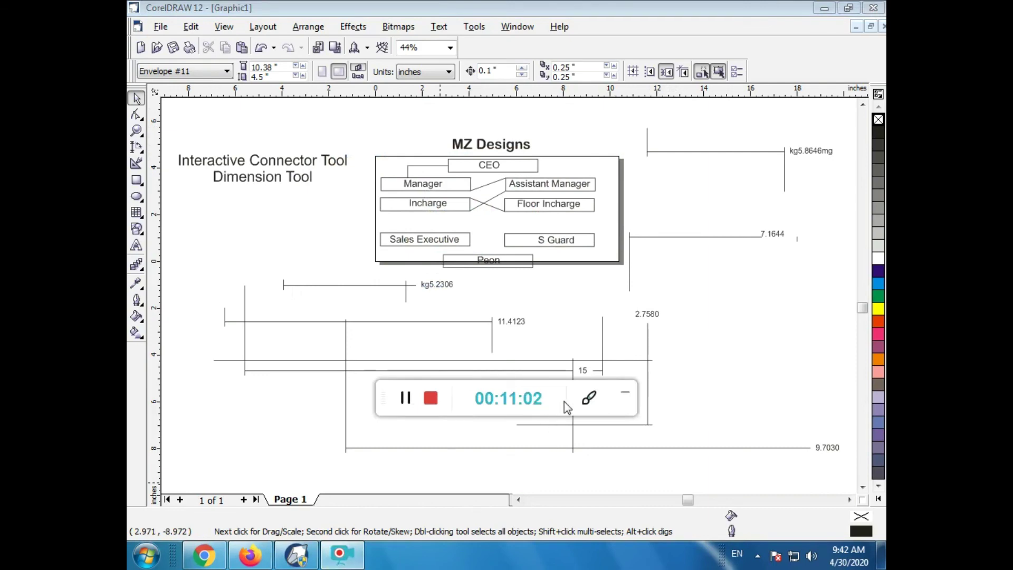